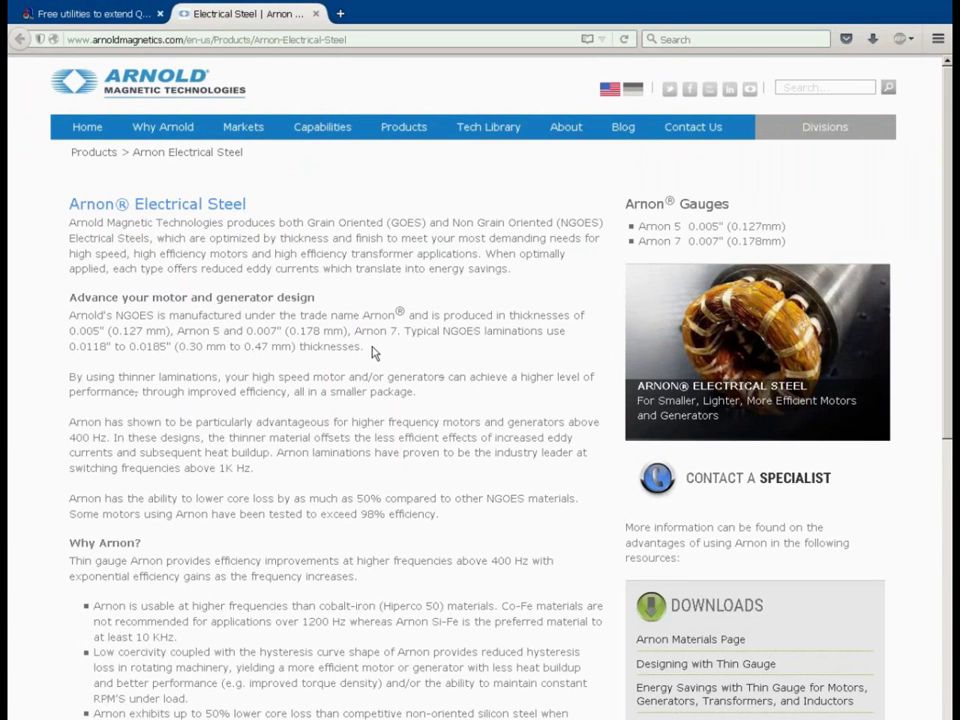
# - Open the Arnon 5 Core Loss Chart PDF from Arnon's non-grain-oriented steel page, then return to Excel
pyautogui.scroll(-5, 373, 352)
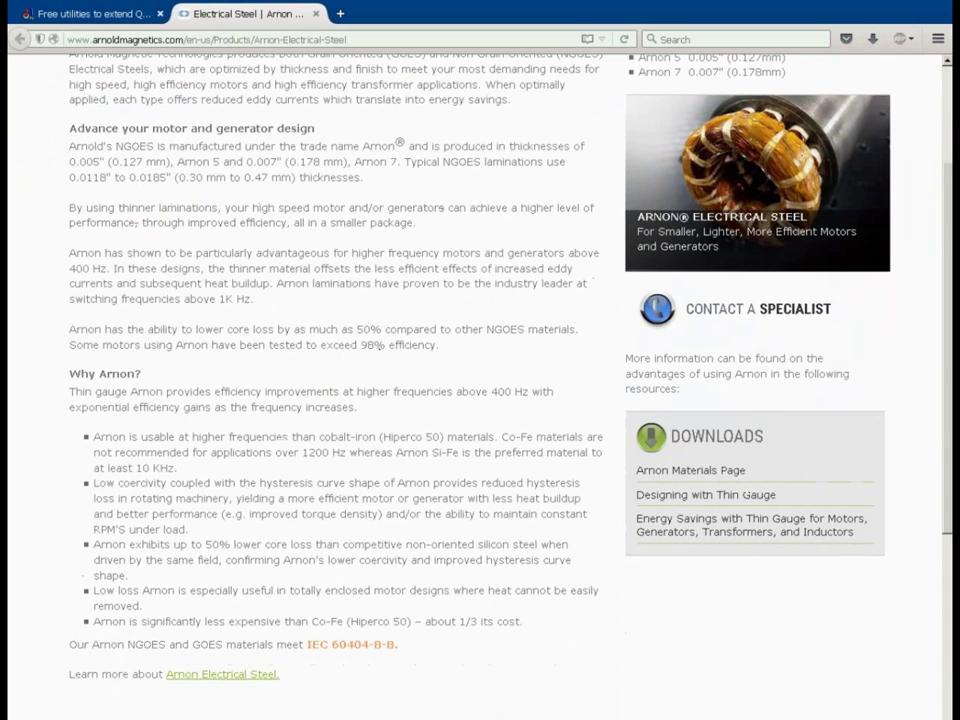
pyautogui.scroll(-5, 373, 352)
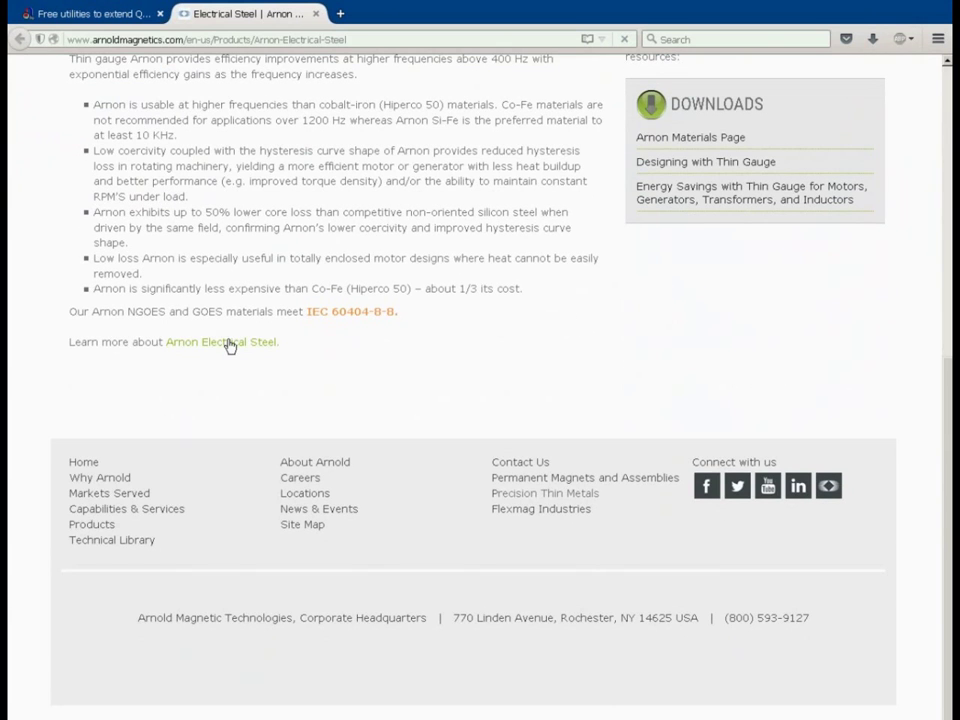
pyautogui.click(229, 345)
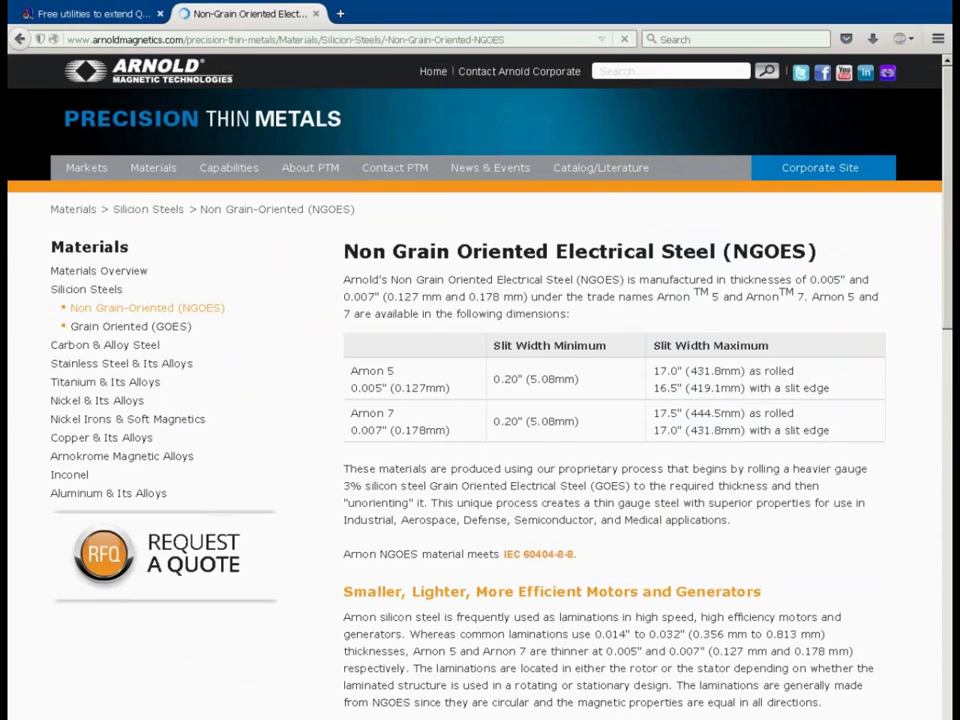
pyautogui.scroll(-4, 229, 345)
pyautogui.scroll(-4, 555, 430)
pyautogui.scroll(1, 555, 430)
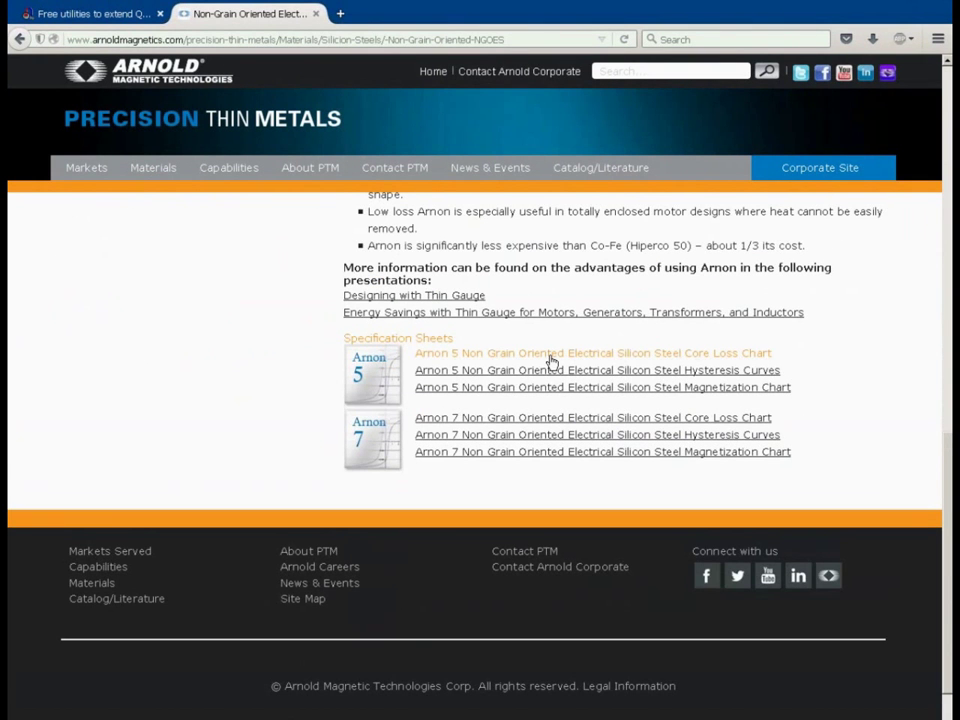
pyautogui.click(551, 360)
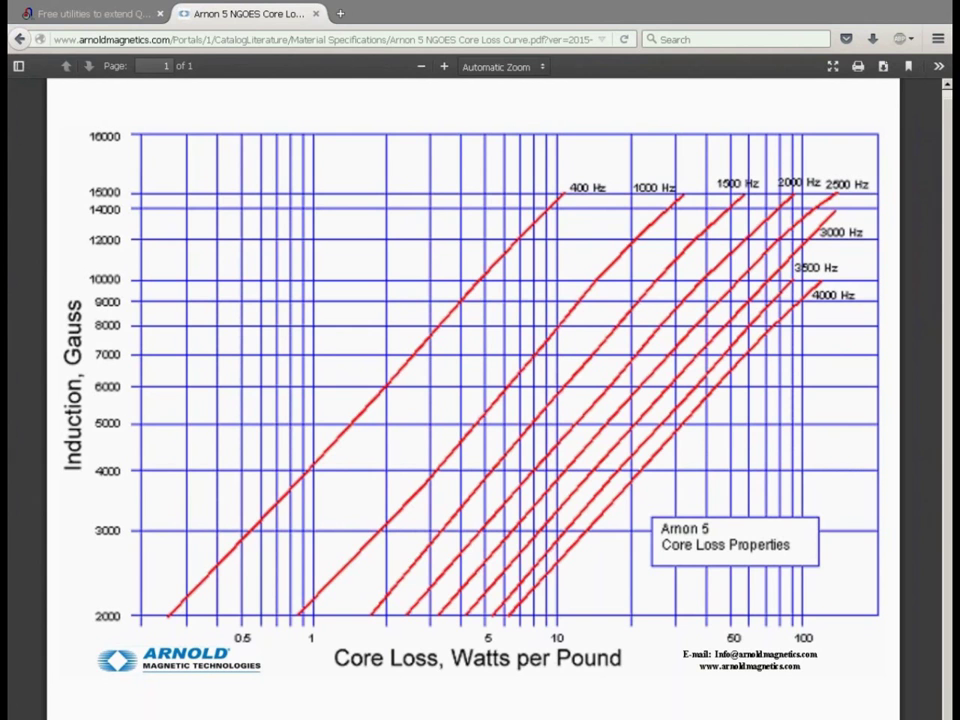
pyautogui.hotkey('alt', 'Tab')
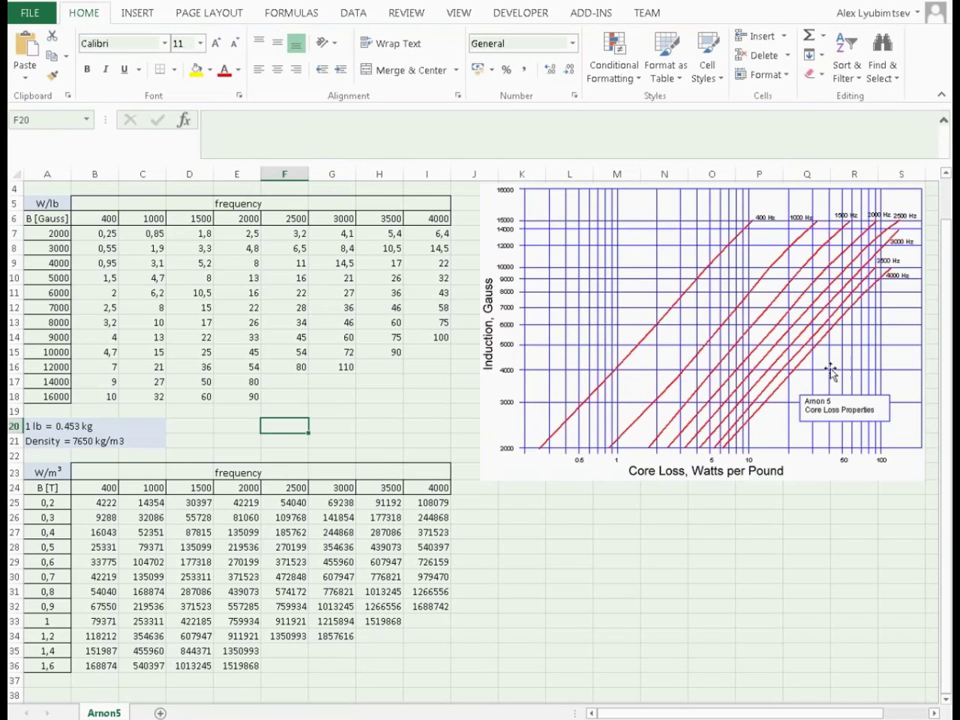
pyautogui.moveTo(105, 232); pyautogui.dragTo(424, 396)
pyautogui.click(424, 396)
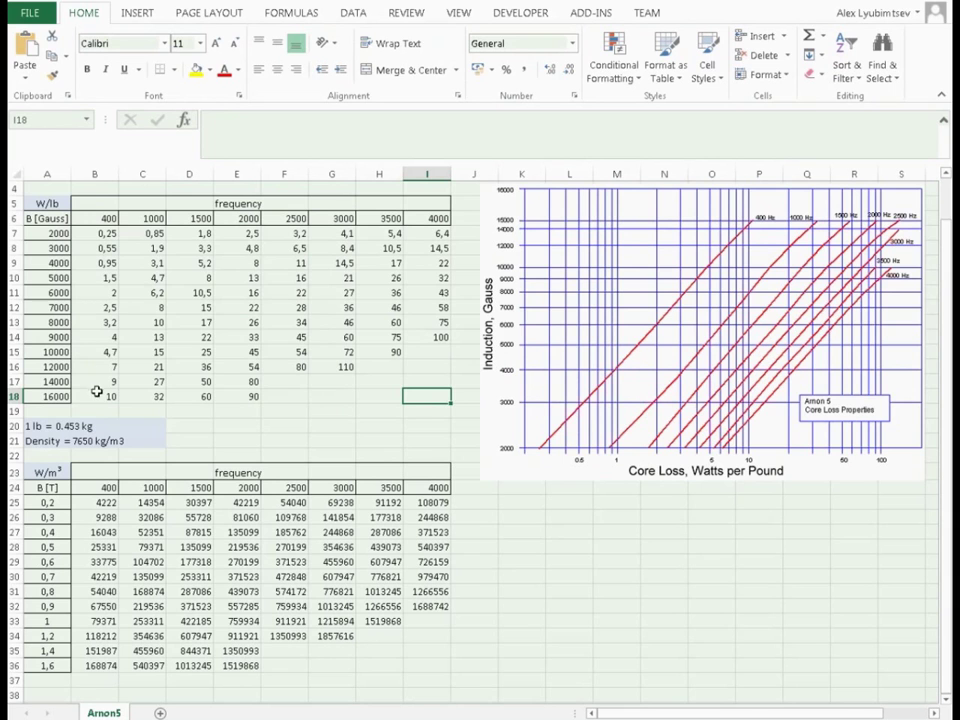
pyautogui.click(150, 215)
pyautogui.moveTo(148, 338); pyautogui.dragTo(150, 396)
pyautogui.moveTo(204, 218); pyautogui.dragTo(202, 394)
pyautogui.click(58, 248)
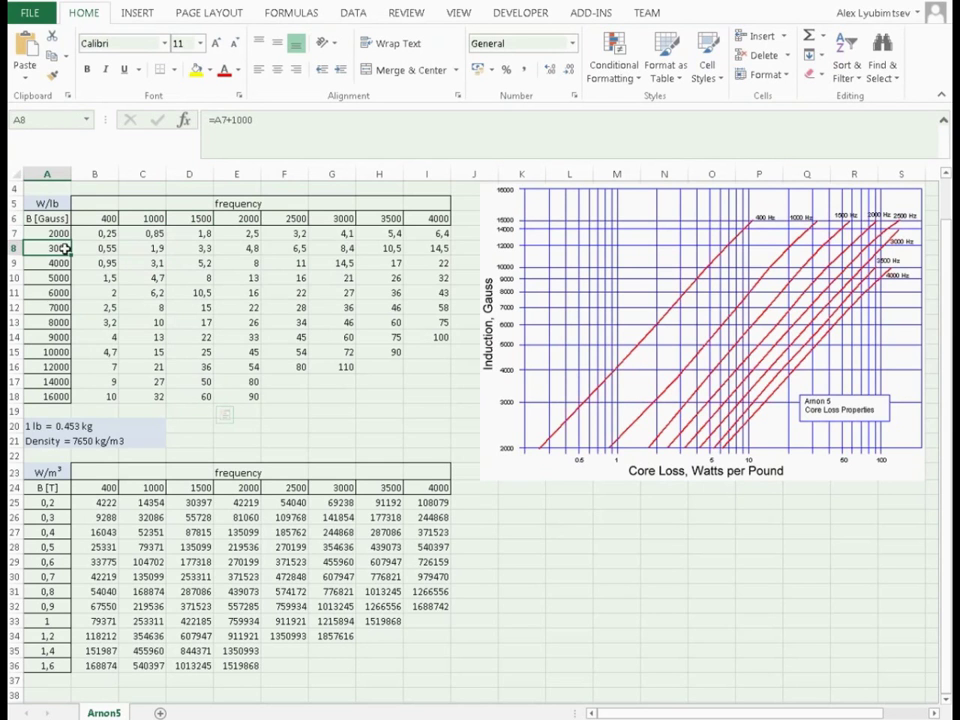
pyautogui.keyDown('shift'); pyautogui.click(392, 247); pyautogui.keyUp('shift')
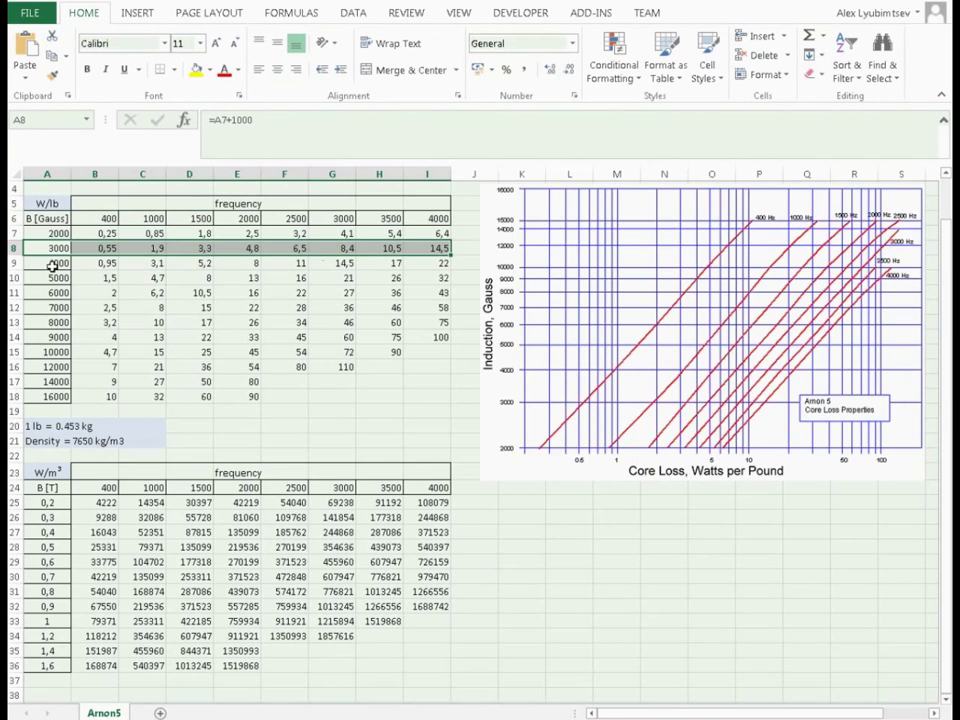
pyautogui.moveTo(46, 278); pyautogui.dragTo(366, 268)
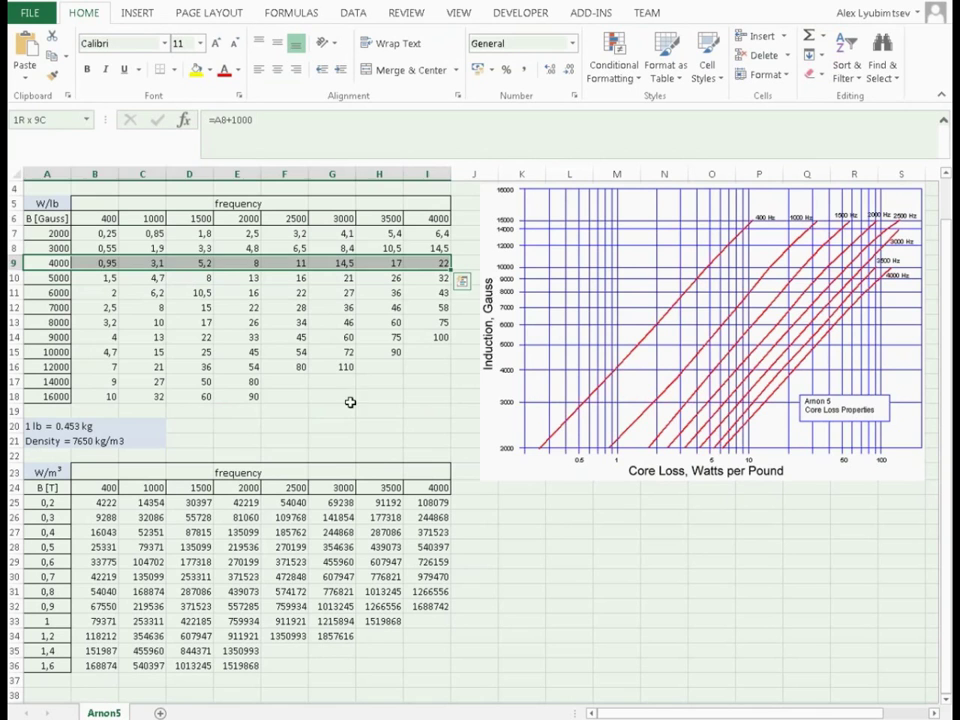
pyautogui.click(300, 426)
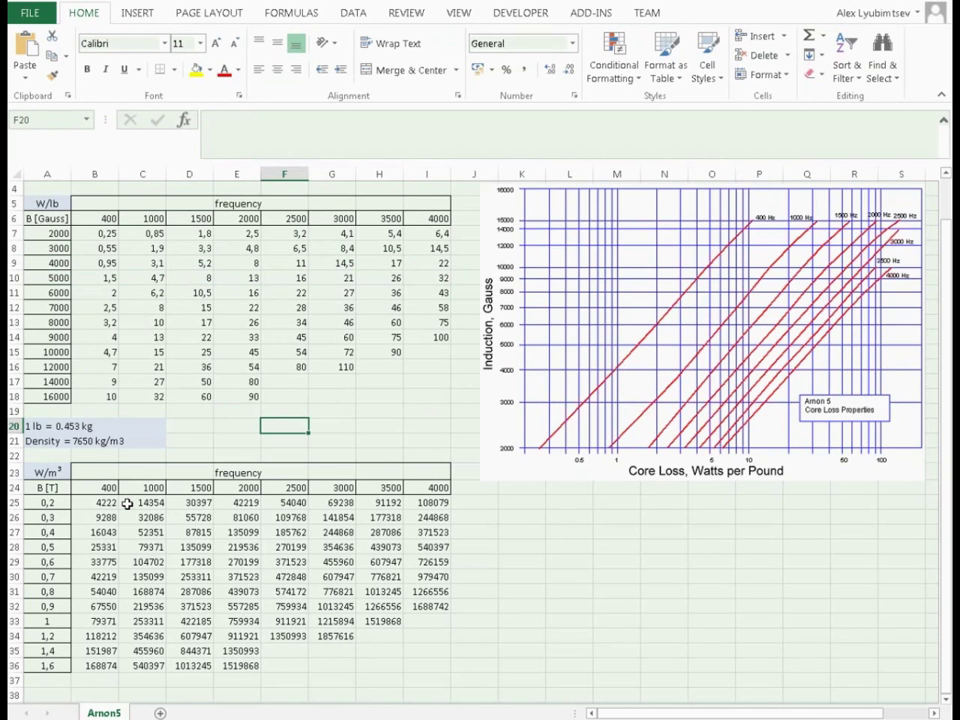
pyautogui.click(47, 504)
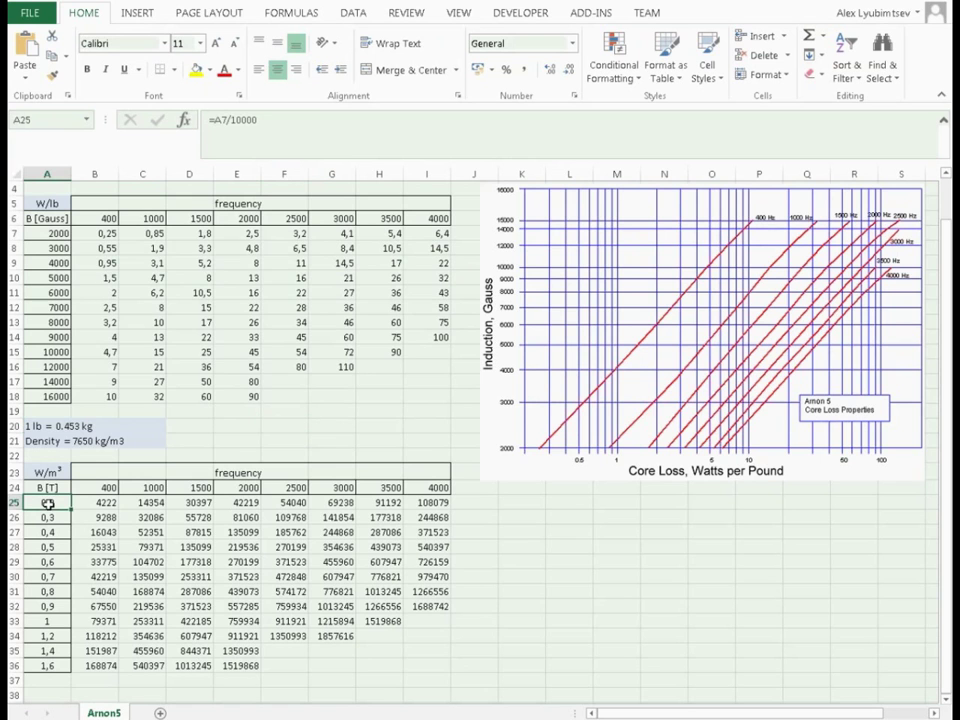
pyautogui.click(50, 233)
pyautogui.click(55, 503)
pyautogui.click(97, 504)
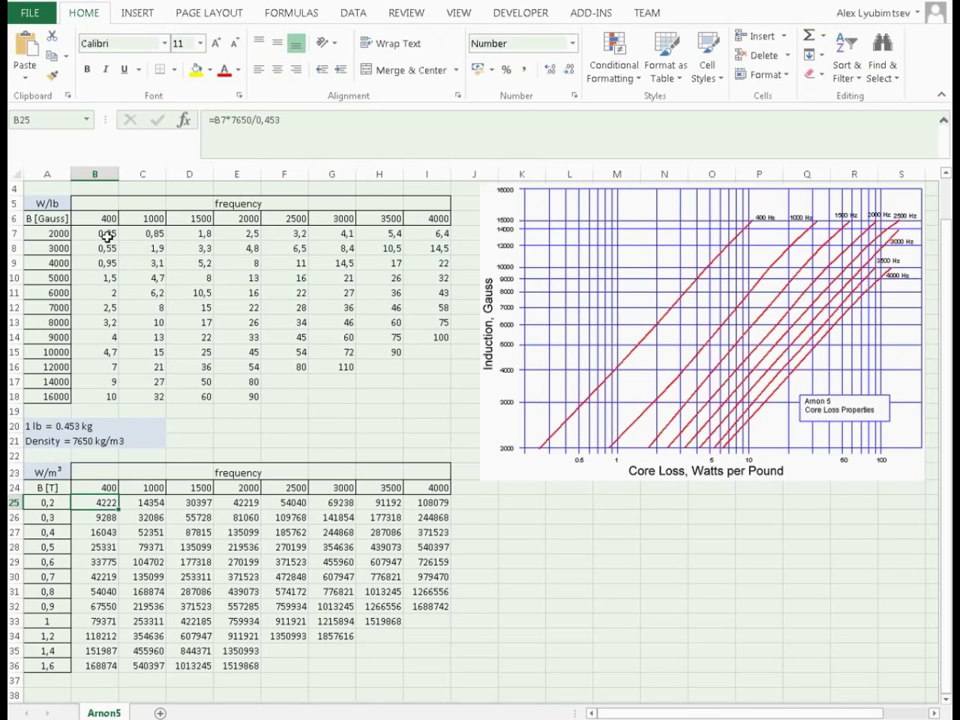
pyautogui.click(53, 205)
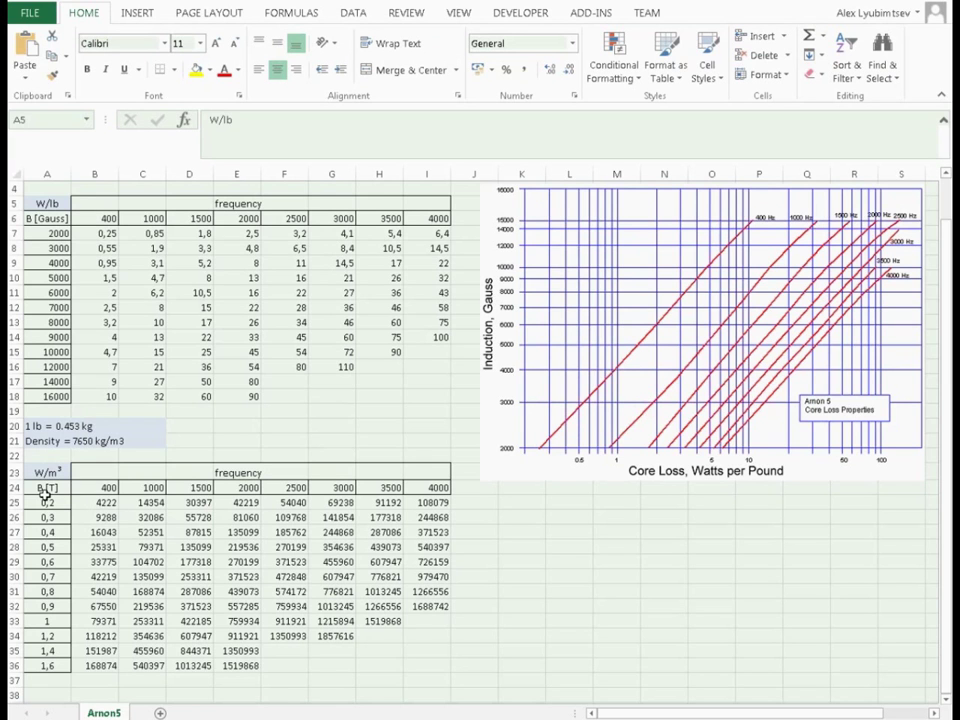
# - Insert a scatter chart with straight lines and markers from A25:B36 (induction vs 400 Hz loss)
pyautogui.moveTo(45, 502); pyautogui.dragTo(98, 655)
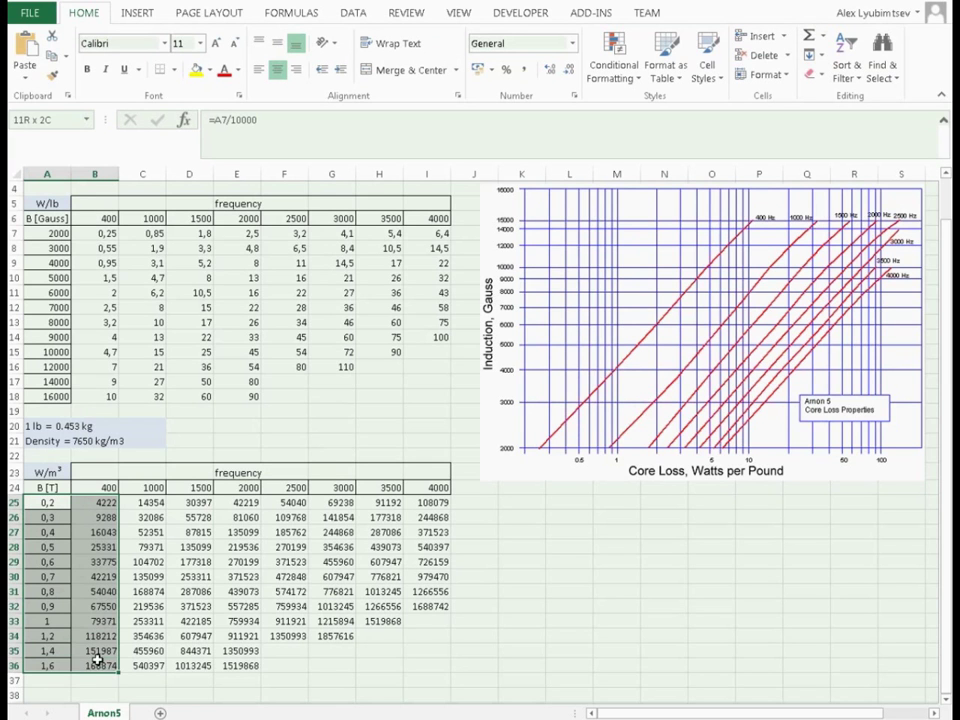
pyautogui.click(137, 12)
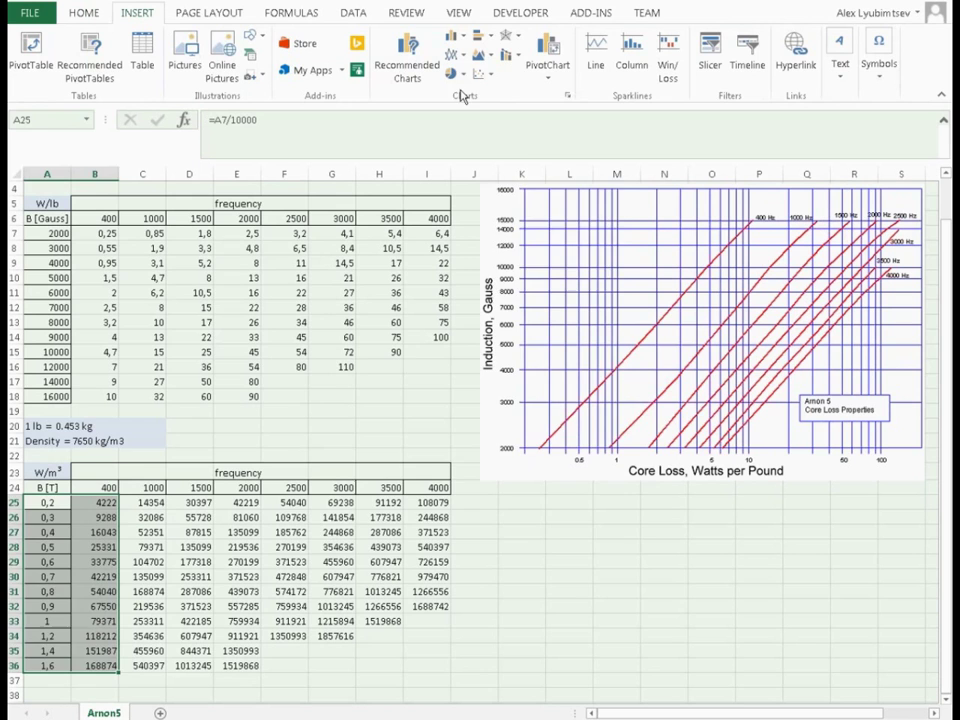
pyautogui.click(480, 74)
pyautogui.click(508, 198)
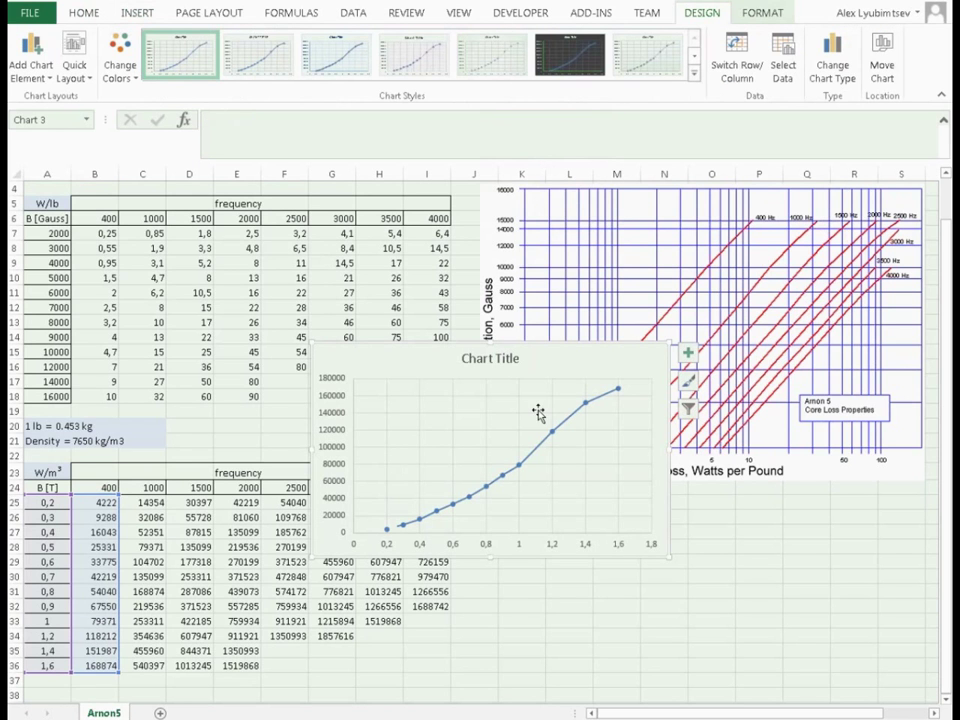
# - Nudge the Arnon 5 chart picture slightly lower
pyautogui.click(613, 380)
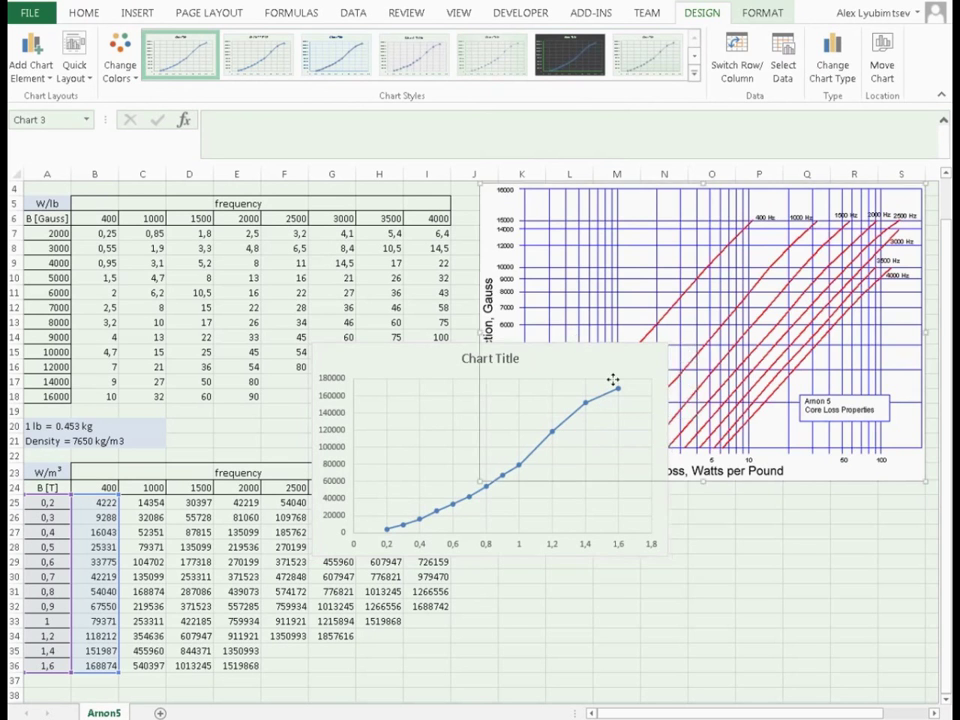
pyautogui.moveTo(613, 380); pyautogui.dragTo(574, 347)
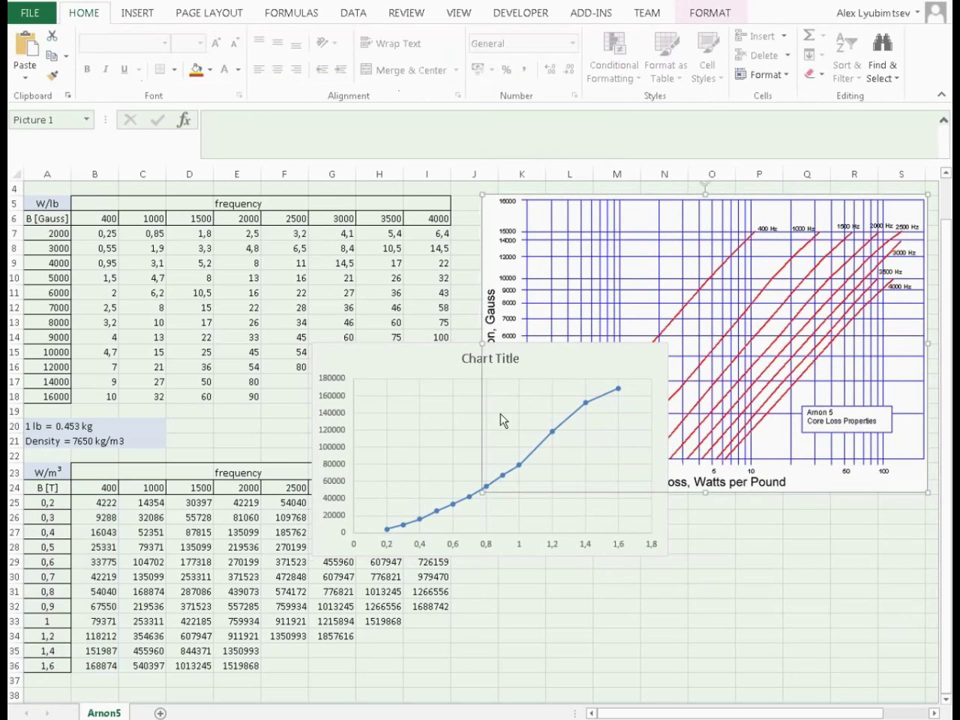
pyautogui.click(426, 364)
# - Drag the 400 Hz loss chart below the Arnon 5 picture
pyautogui.moveTo(435, 338); pyautogui.dragTo(618, 465)
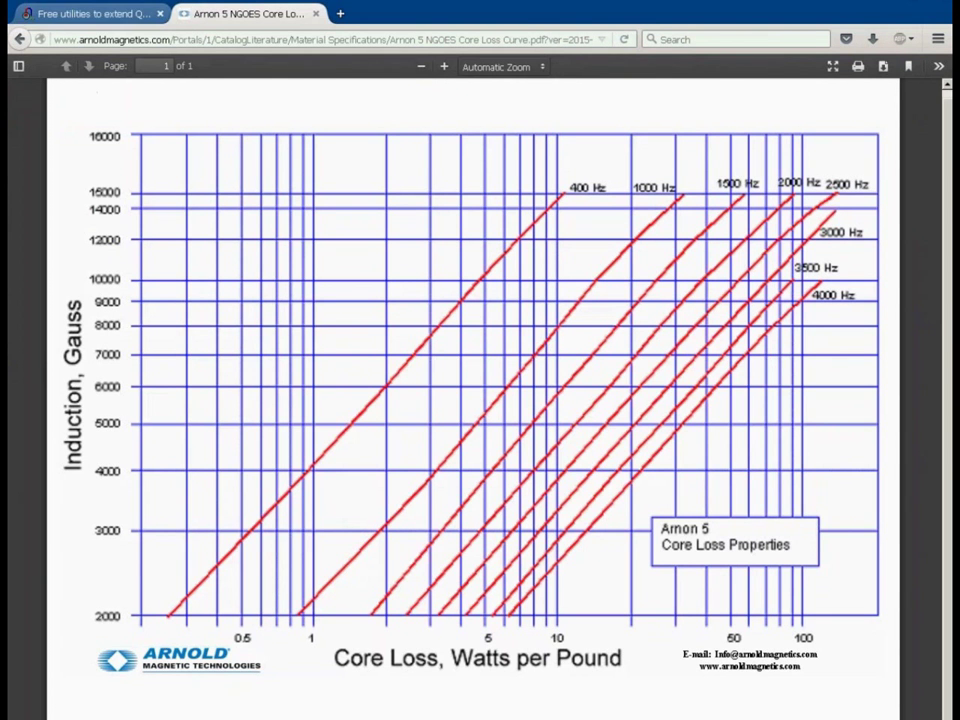
# - Open QuickField's Core loss coefficients calculator page, then switch to the calculator workbook in Excel
pyautogui.hotkey('ctrl', 'shift', 'Tab')
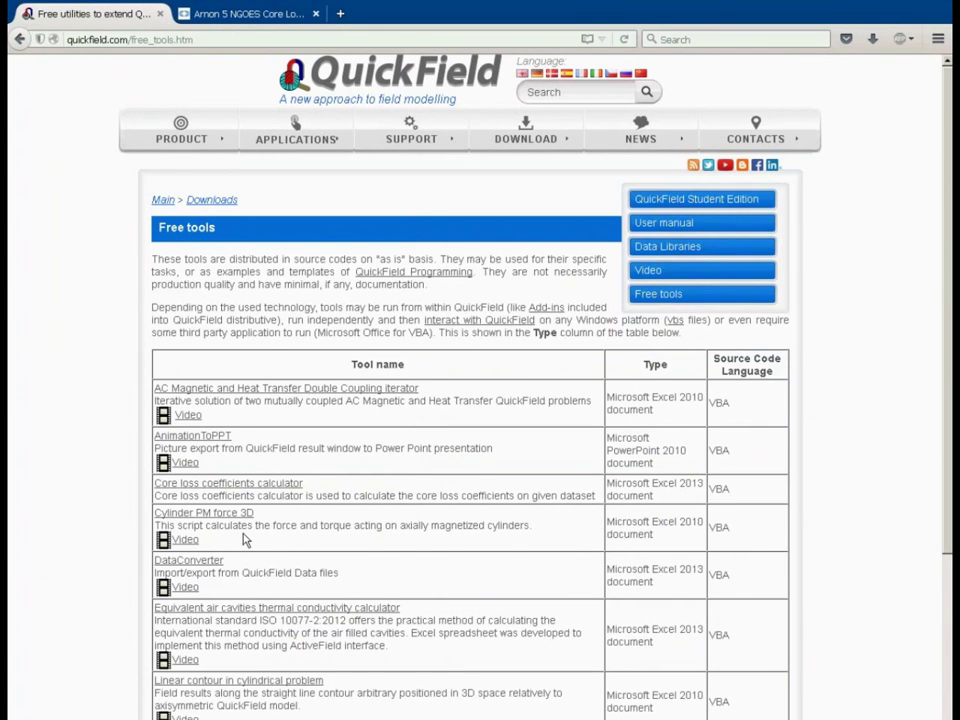
pyautogui.click(236, 486)
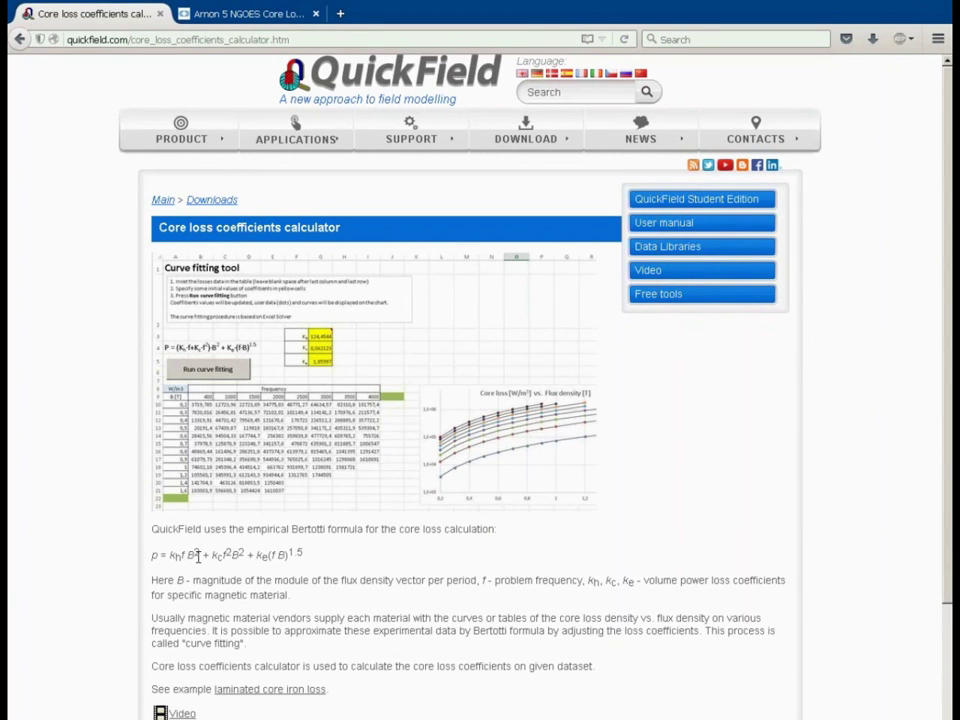
pyautogui.hotkey('alt', 'Tab')
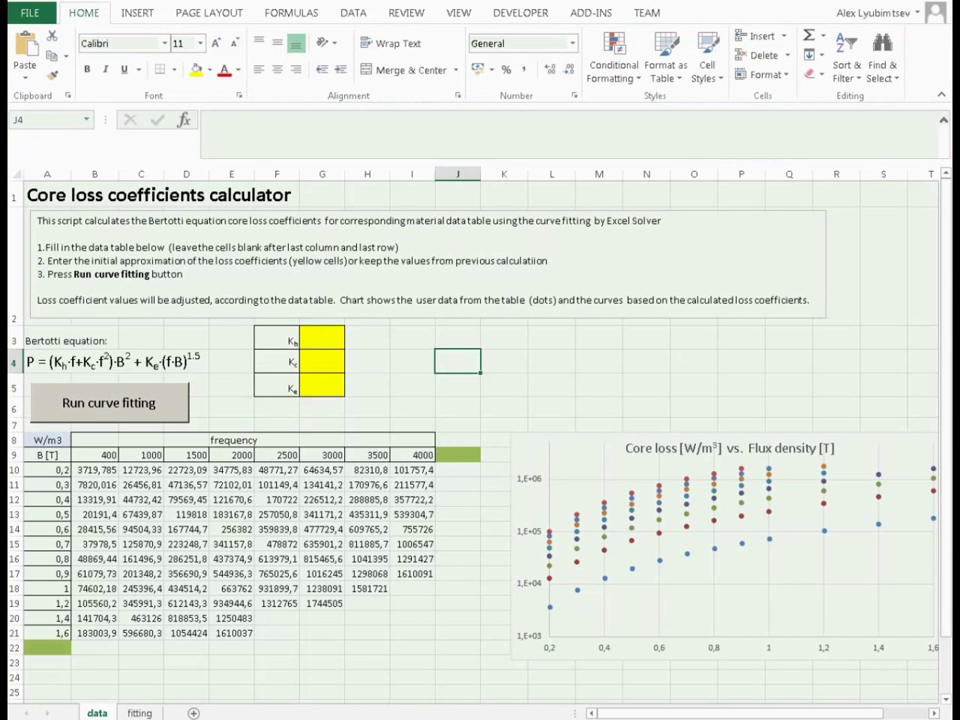
# - Inspect the loss data table, selecting the whole block of loss values
pyautogui.click(372, 633)
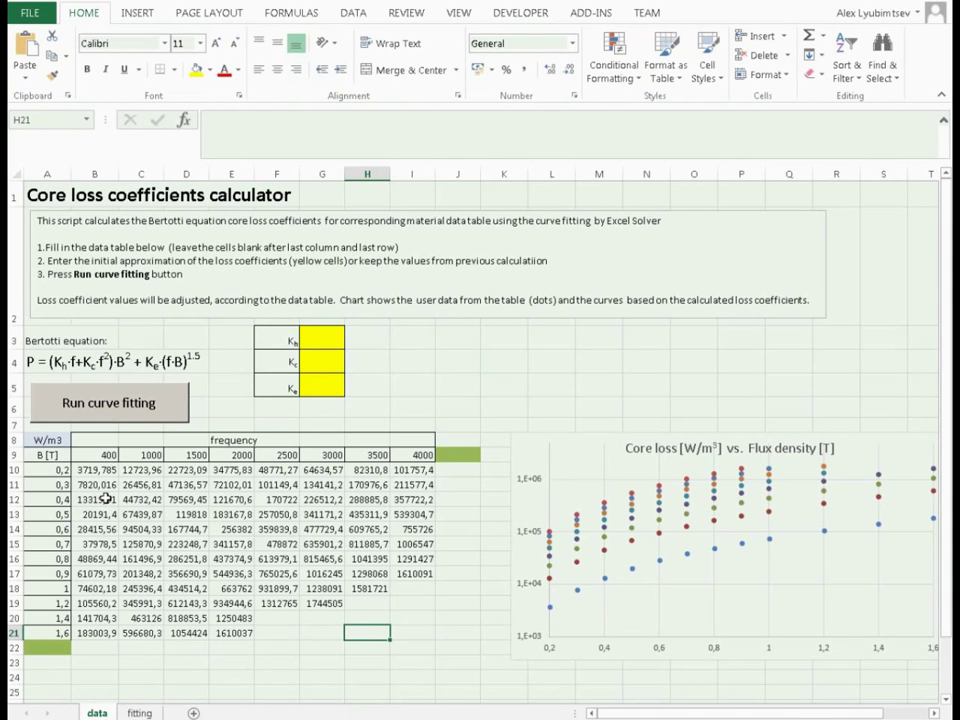
pyautogui.click(98, 470)
pyautogui.moveTo(98, 470)
pyautogui.mouseDown()
pyautogui.moveTo(228, 552)
pyautogui.moveTo(375, 627)
pyautogui.moveTo(409, 631)
pyautogui.mouseUp()
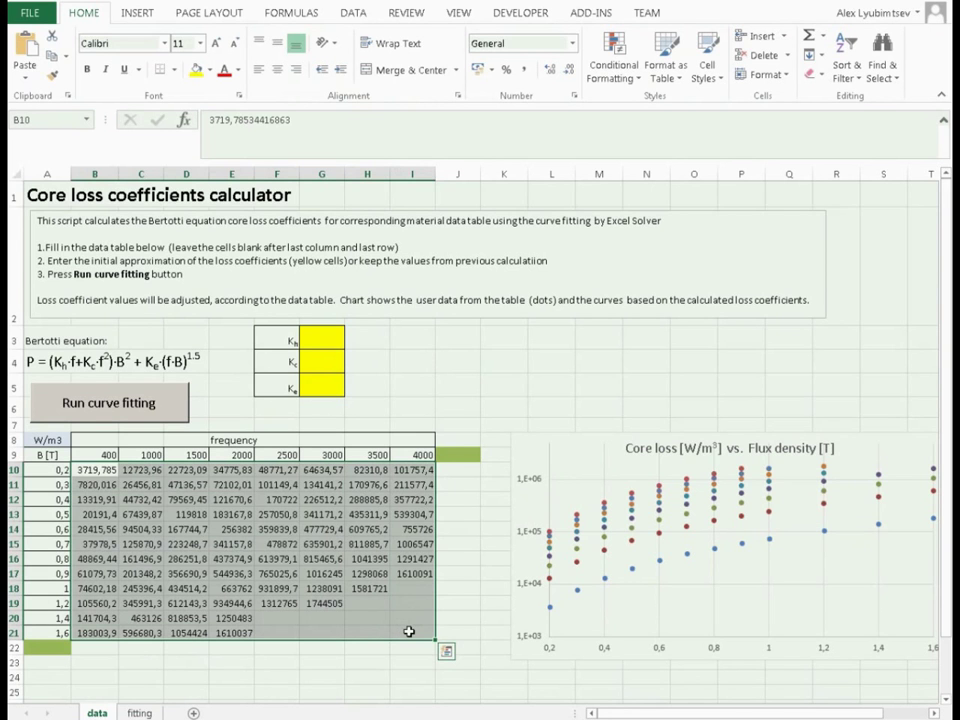
pyautogui.click(133, 496)
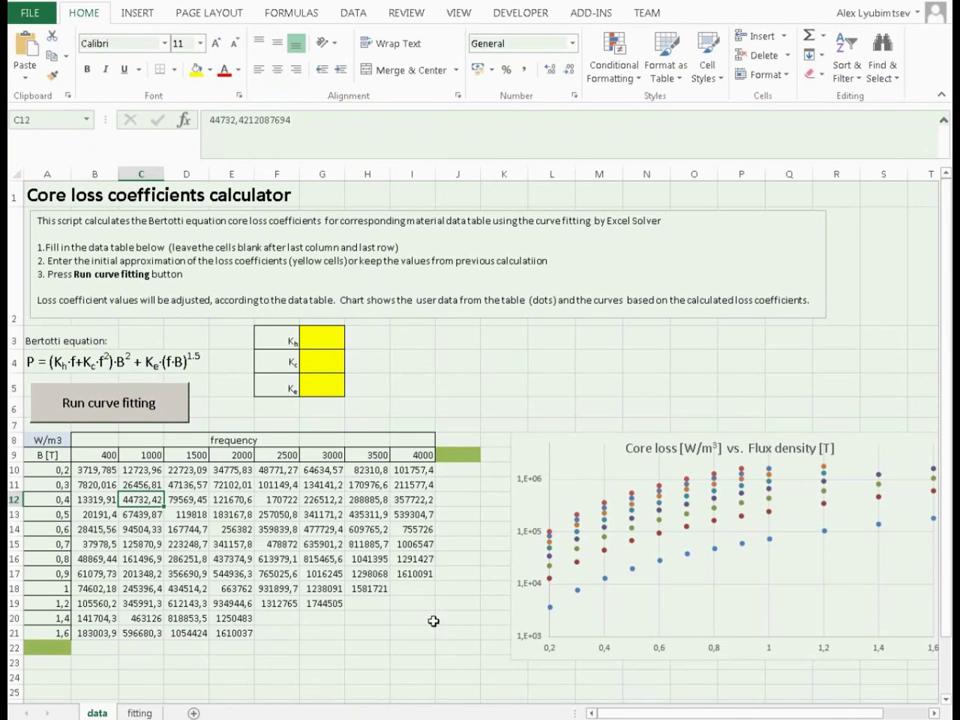
# - Inspect the chart's 400 Hz and 1000 Hz series, then return to the sheet
pyautogui.click(688, 553)
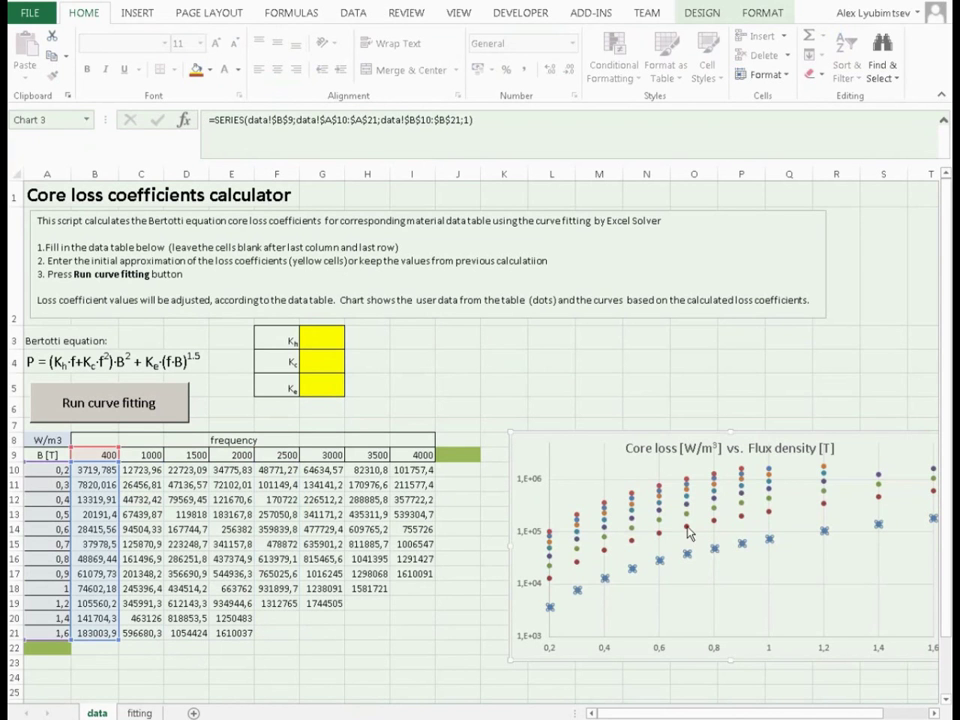
pyautogui.press('Down')
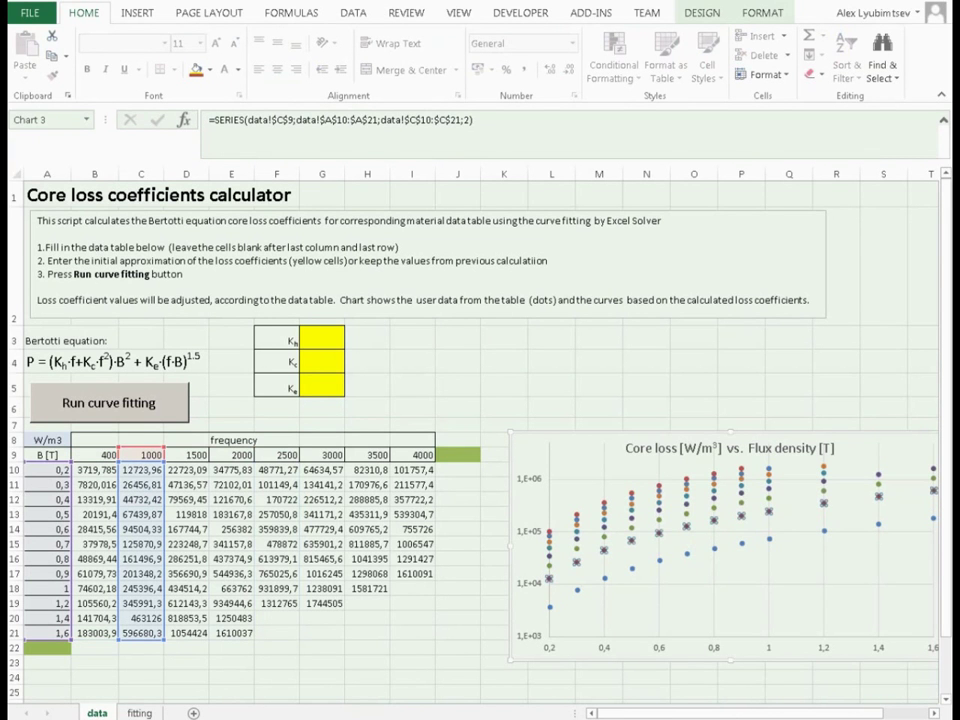
pyautogui.click(510, 390)
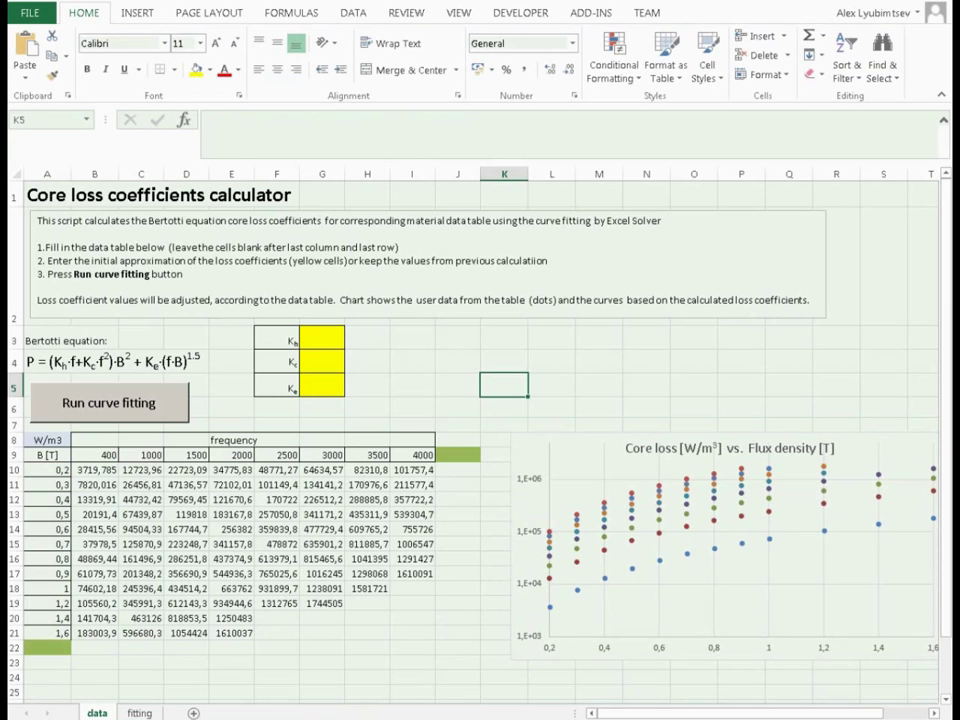
pyautogui.click(268, 414)
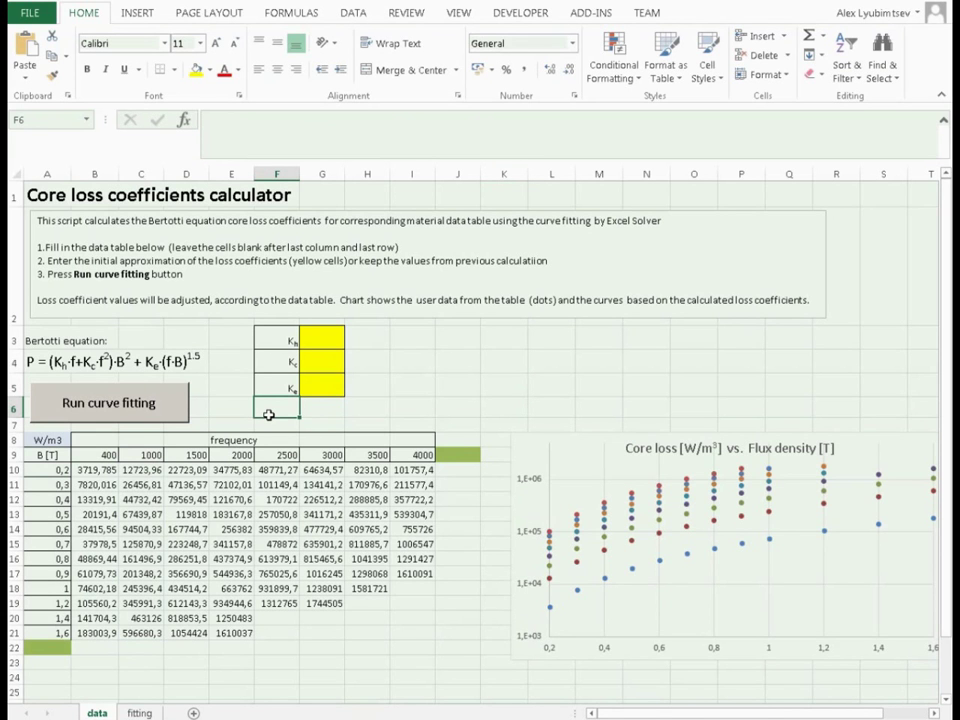
# - Run the curve fitting macro to compute Kh, Kc and Ke
pyautogui.click(112, 412)
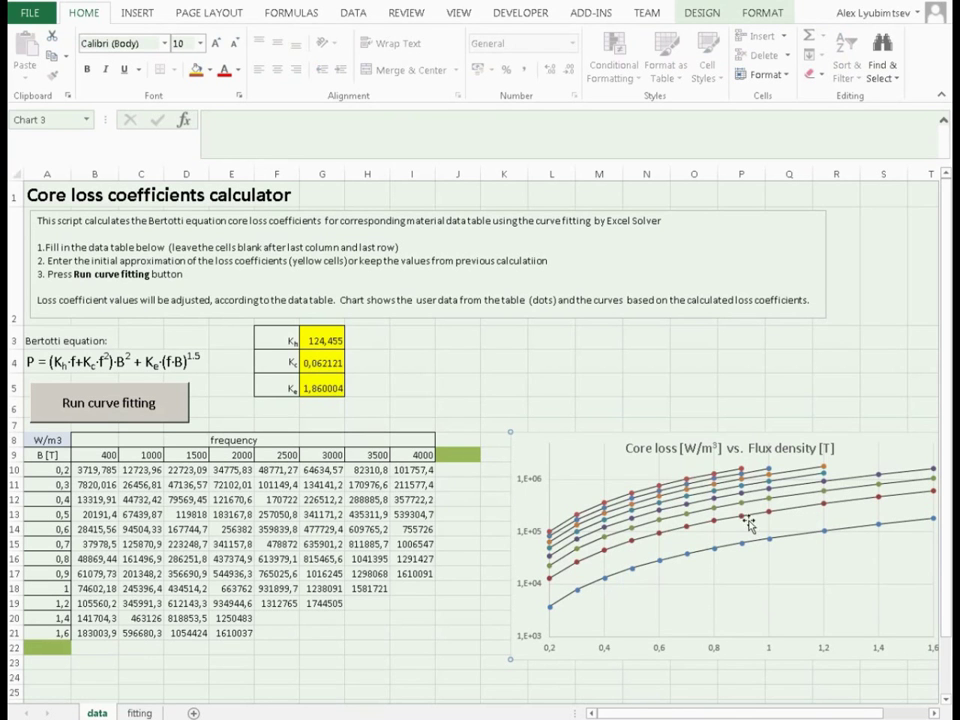
pyautogui.moveTo(742, 519)
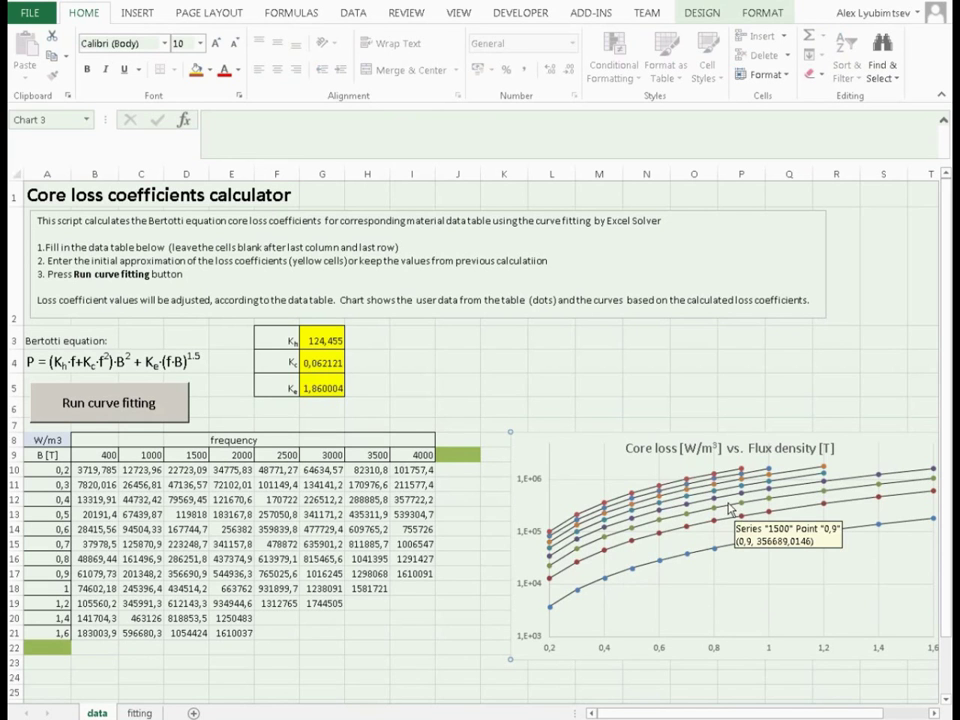
pyautogui.click(70, 367)
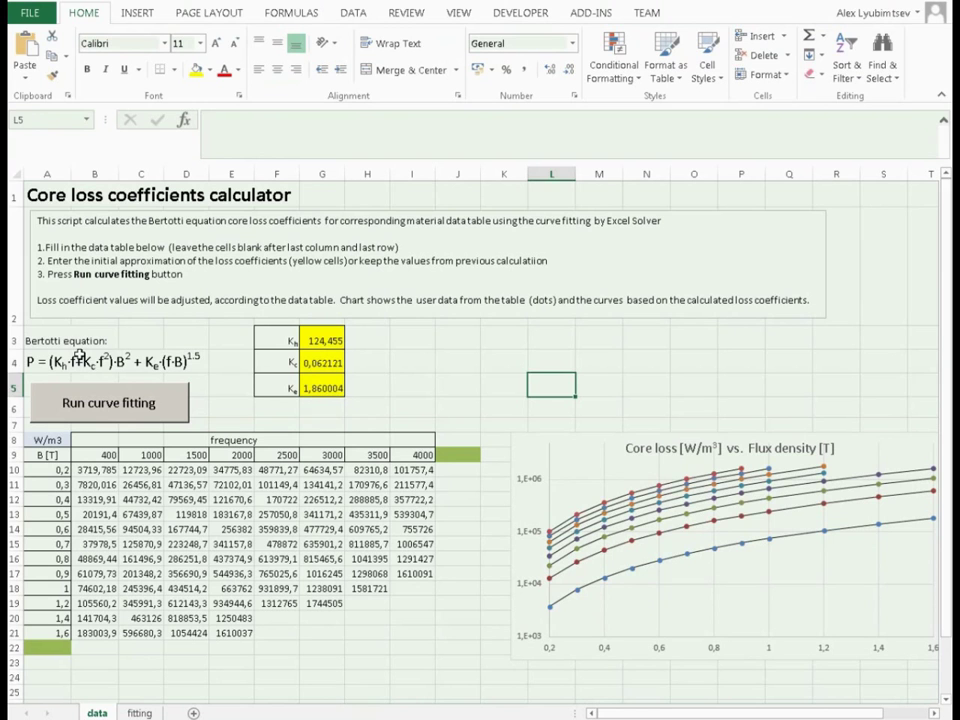
# - Review the Bertotti equation in A4:D4 and the fitted Kh 124,455 in G3
pyautogui.click(38, 361)
pyautogui.moveTo(38, 361); pyautogui.dragTo(187, 361)
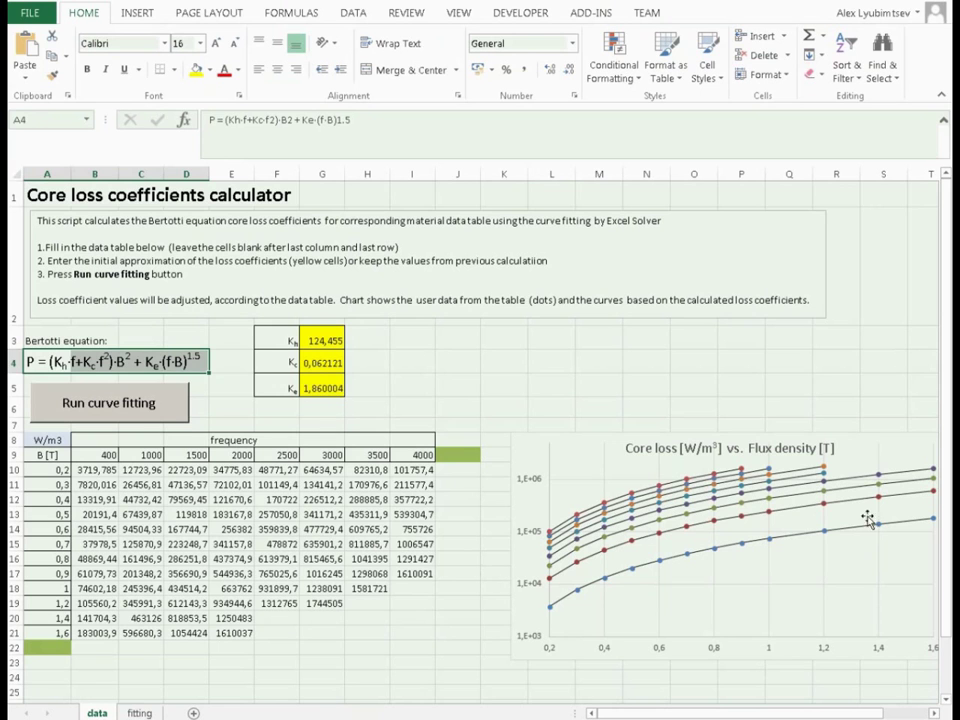
pyautogui.click(333, 341)
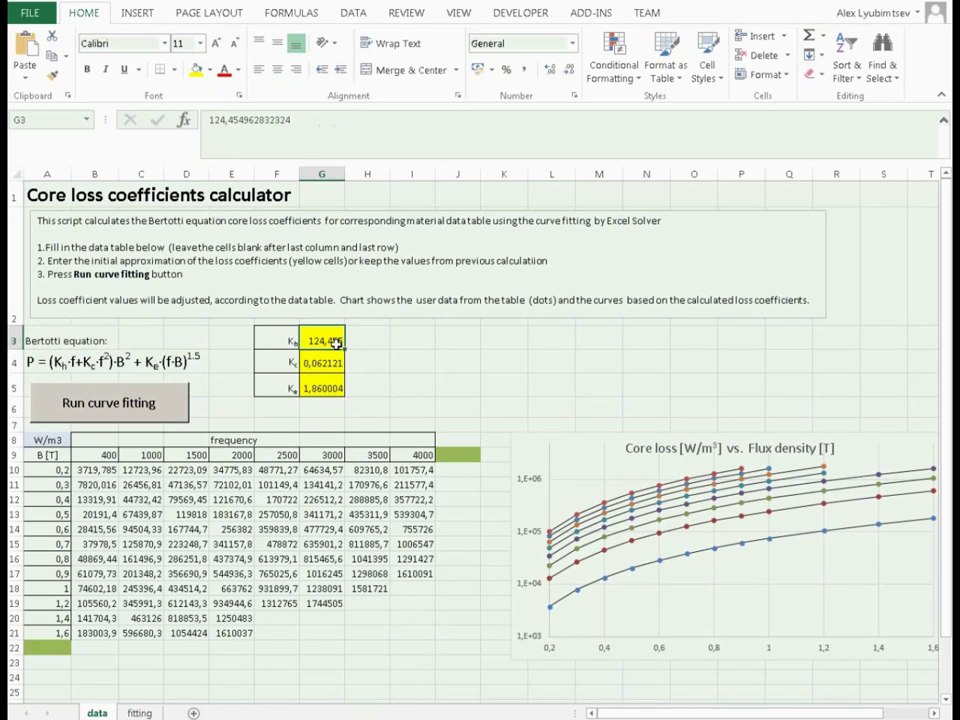
# - On the fitting sheet, inspect the original loss values in B4 and B5
pyautogui.click(366, 364)
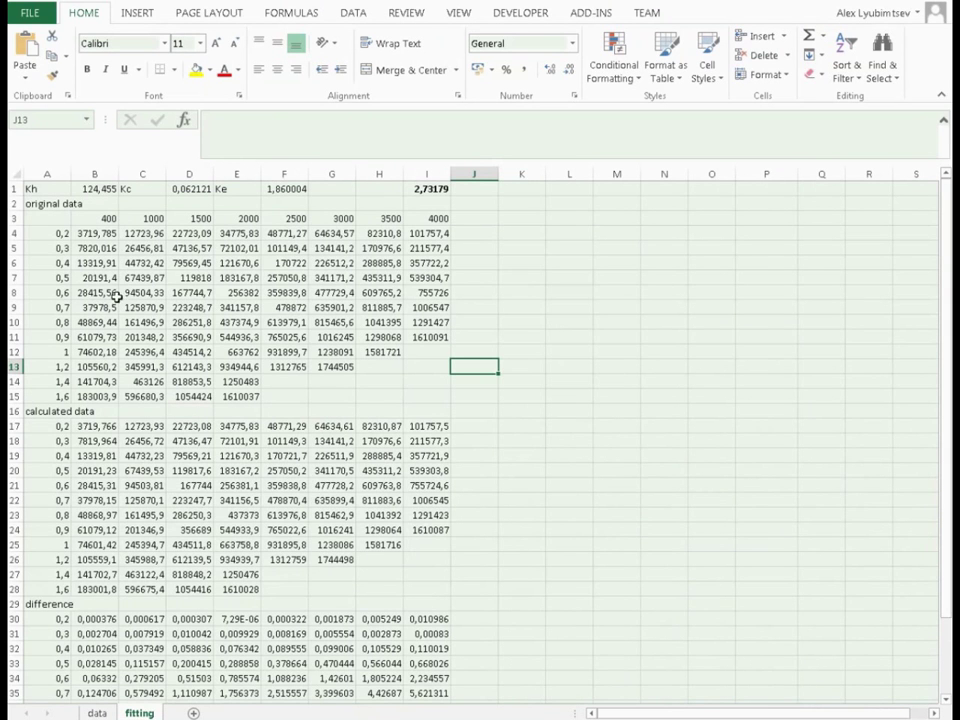
pyautogui.click(97, 234)
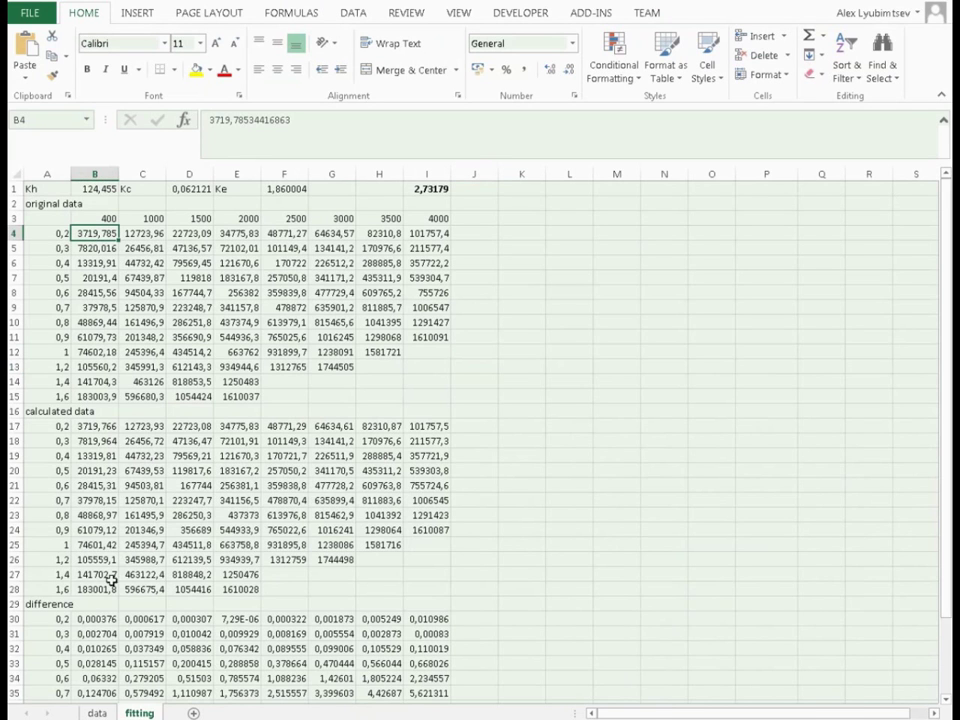
pyautogui.click(51, 206)
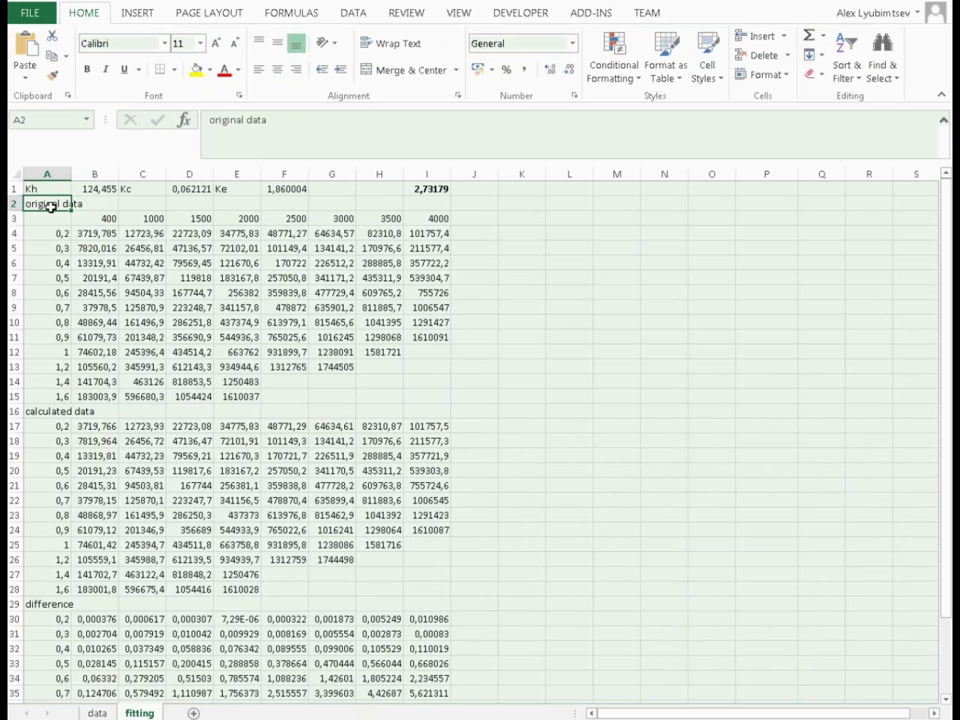
pyautogui.click(106, 247)
pyautogui.click(104, 233)
pyautogui.click(103, 249)
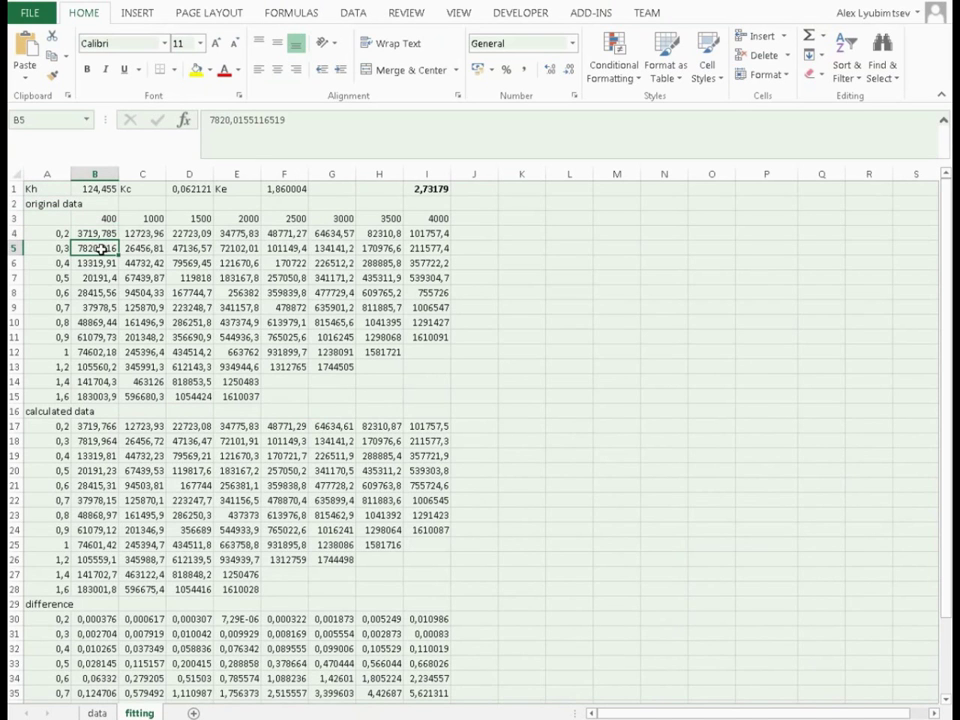
# - Reveal the B17 calculated-loss formula's references and confirm it unchanged
pyautogui.click(99, 426)
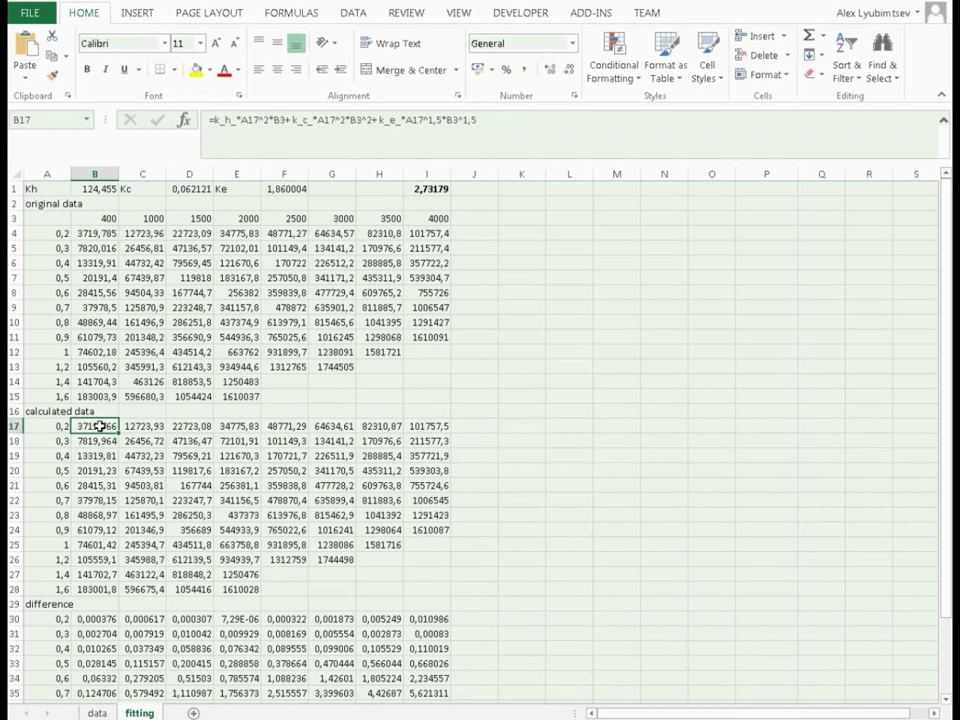
pyautogui.click(263, 121)
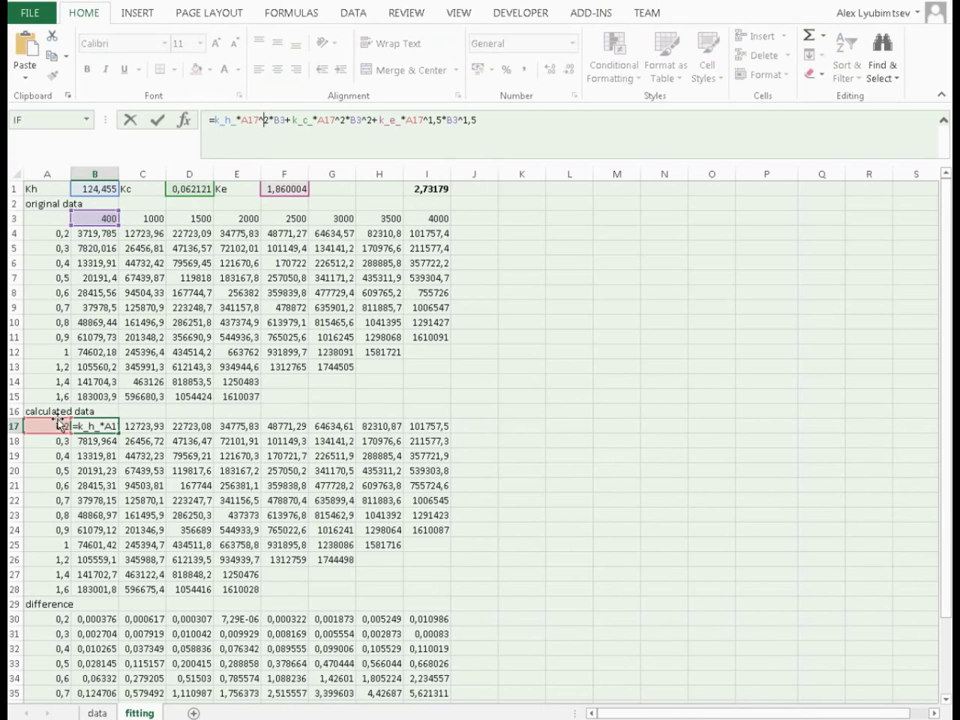
pyautogui.hotkey('ctrl', 'Return')
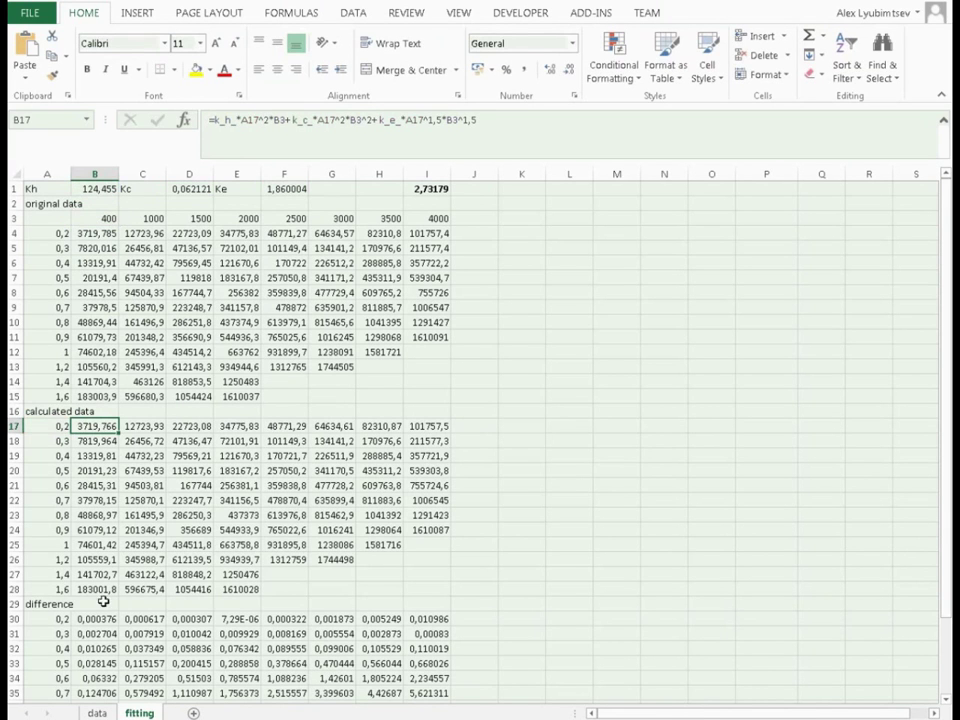
pyautogui.click(88, 617)
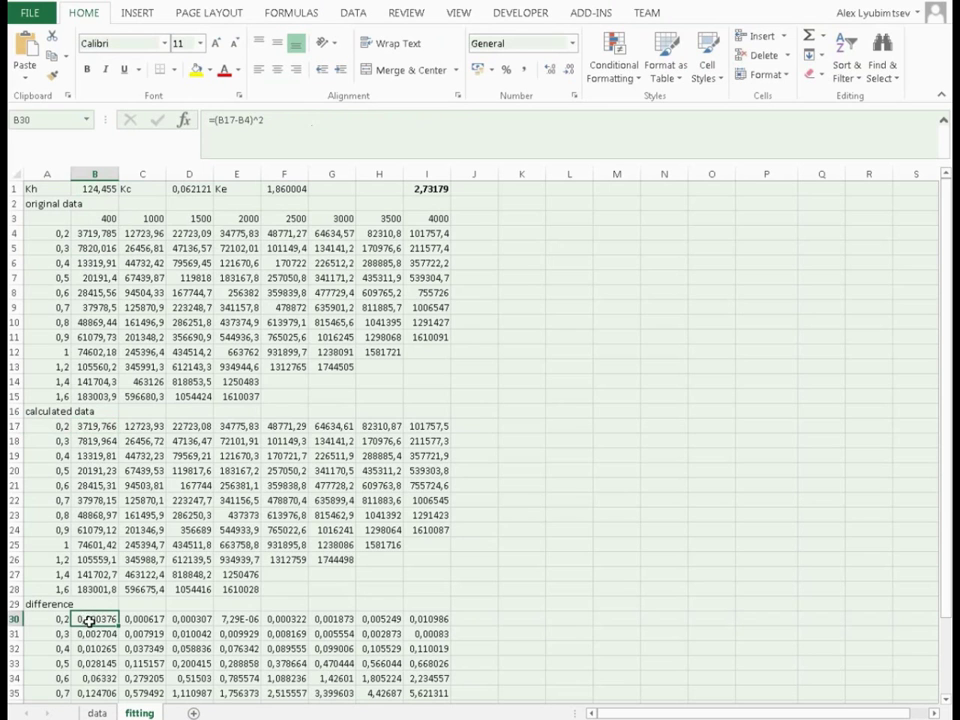
pyautogui.click(252, 127)
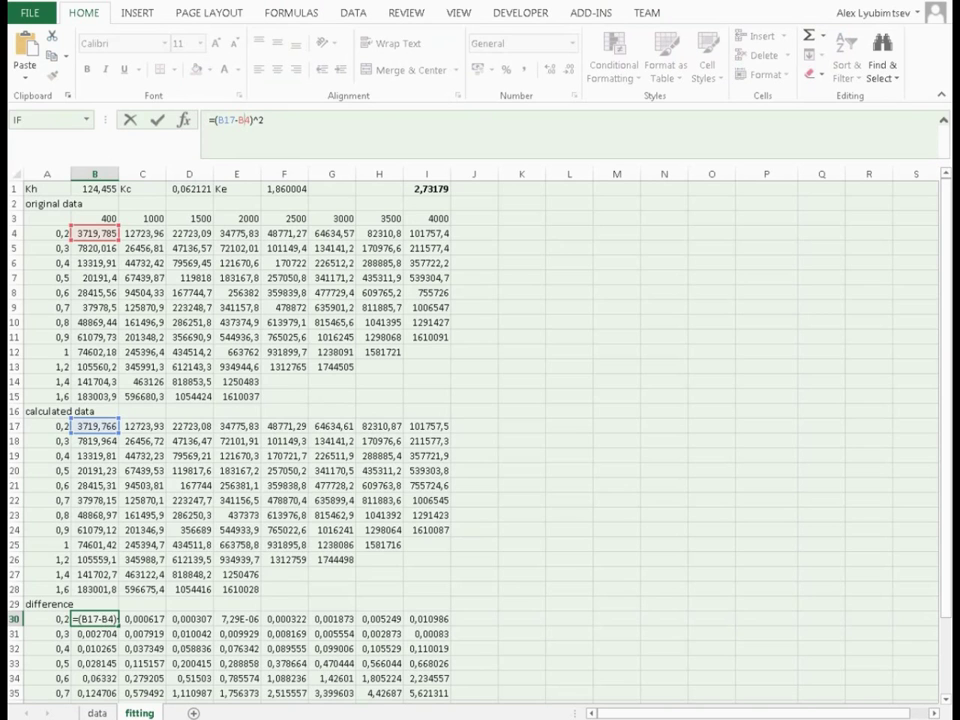
pyautogui.click(470, 588)
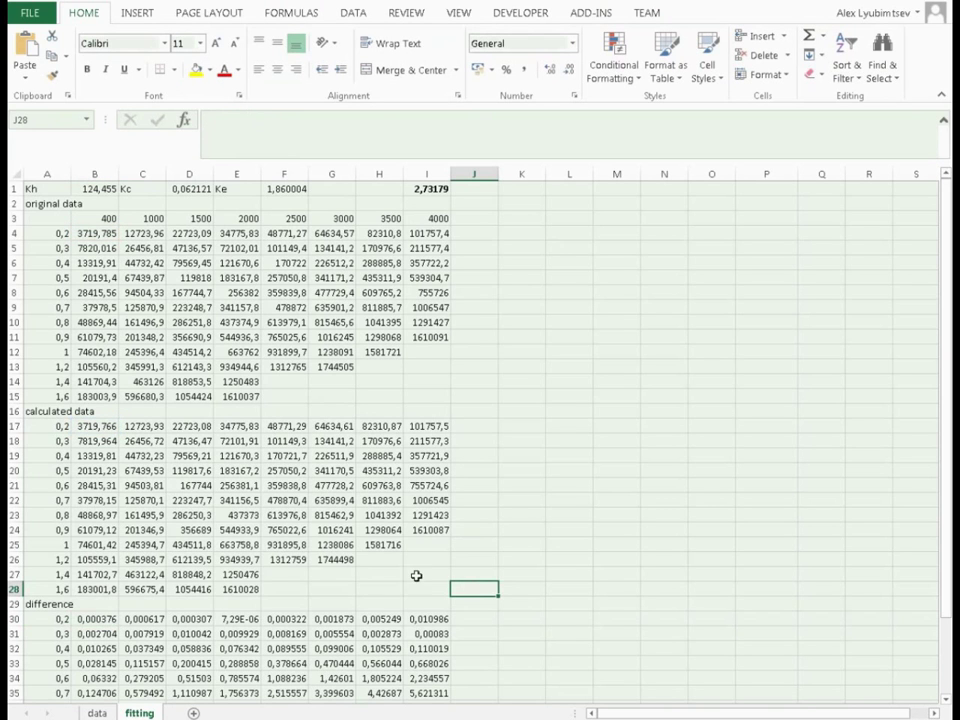
pyautogui.click(427, 188)
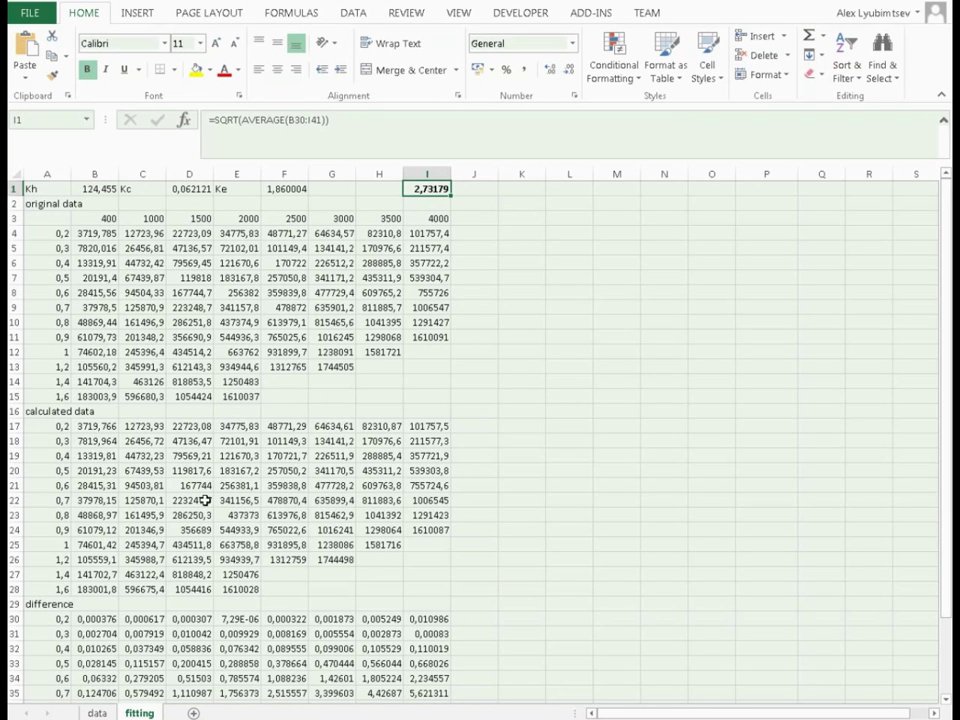
# - On the data sheet, clear the 2000–4000 Hz loss values in E9:I21
pyautogui.click(96, 712)
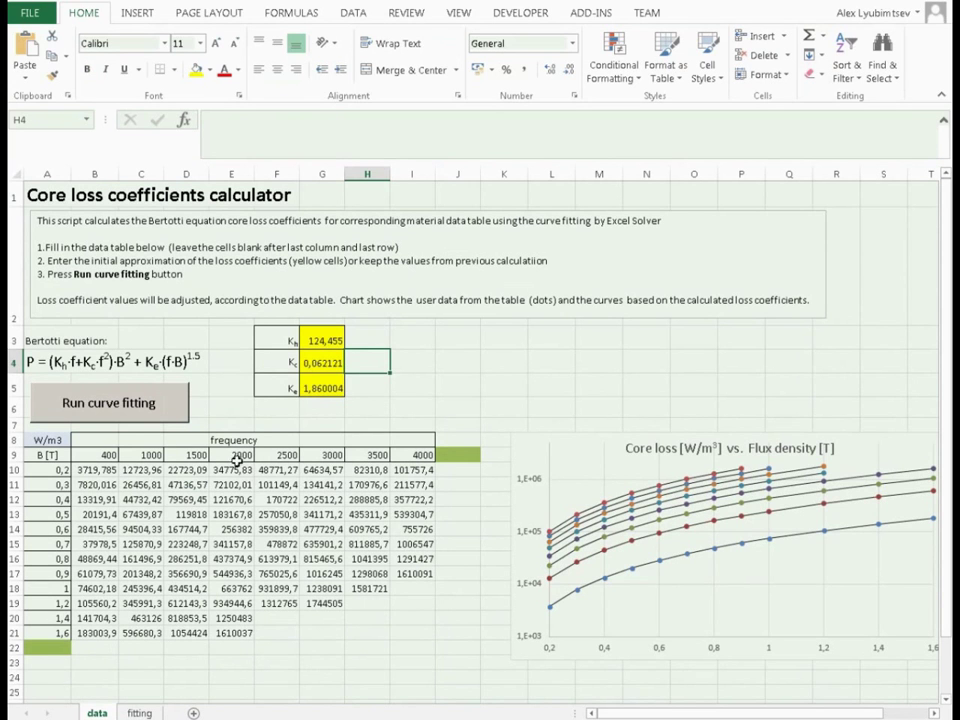
pyautogui.moveTo(240, 455); pyautogui.dragTo(372, 558)
pyautogui.moveTo(388, 612); pyautogui.dragTo(403, 632)
pyautogui.press('Delete')
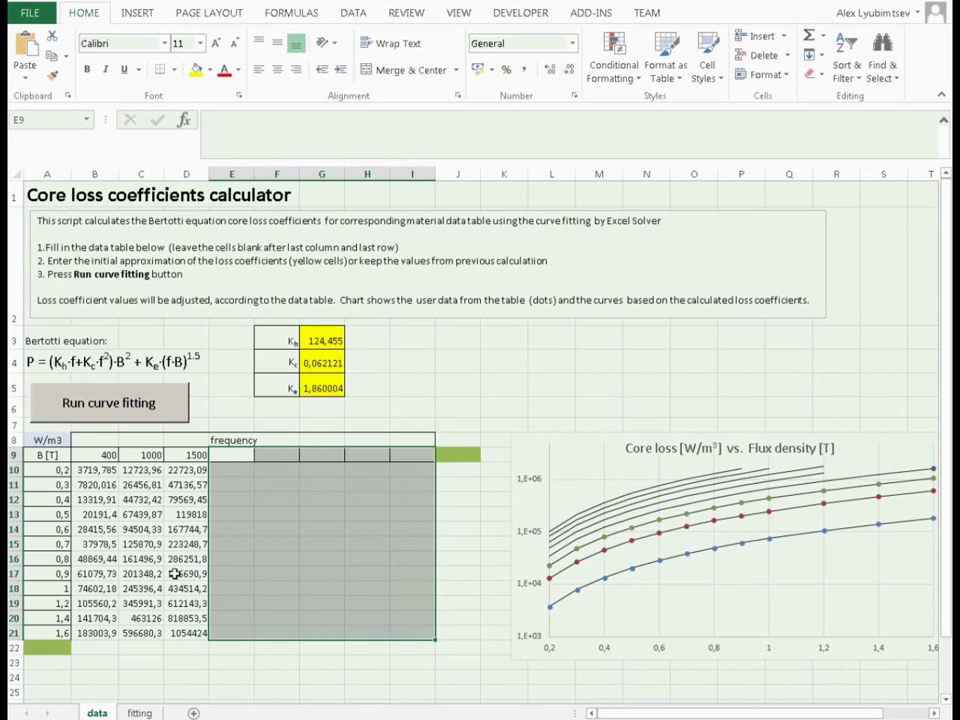
# - Clear the 0,8–1,6 T rows (A16:D21) and rerun the curve fitting
pyautogui.click(49, 561)
pyautogui.moveTo(49, 561); pyautogui.dragTo(205, 632)
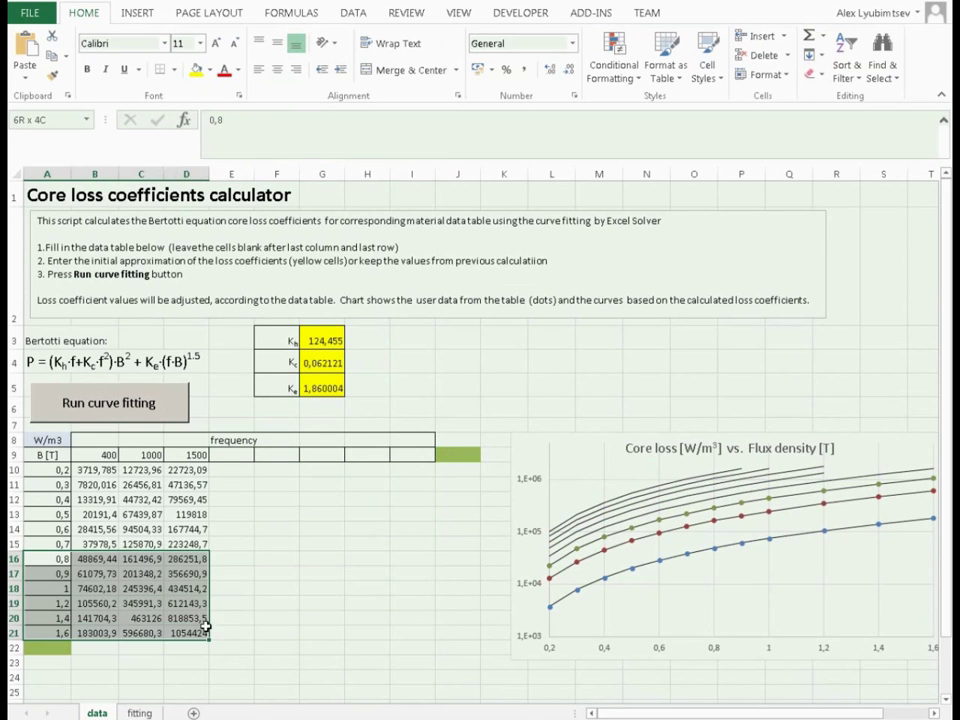
pyautogui.press('Delete')
pyautogui.click(271, 536)
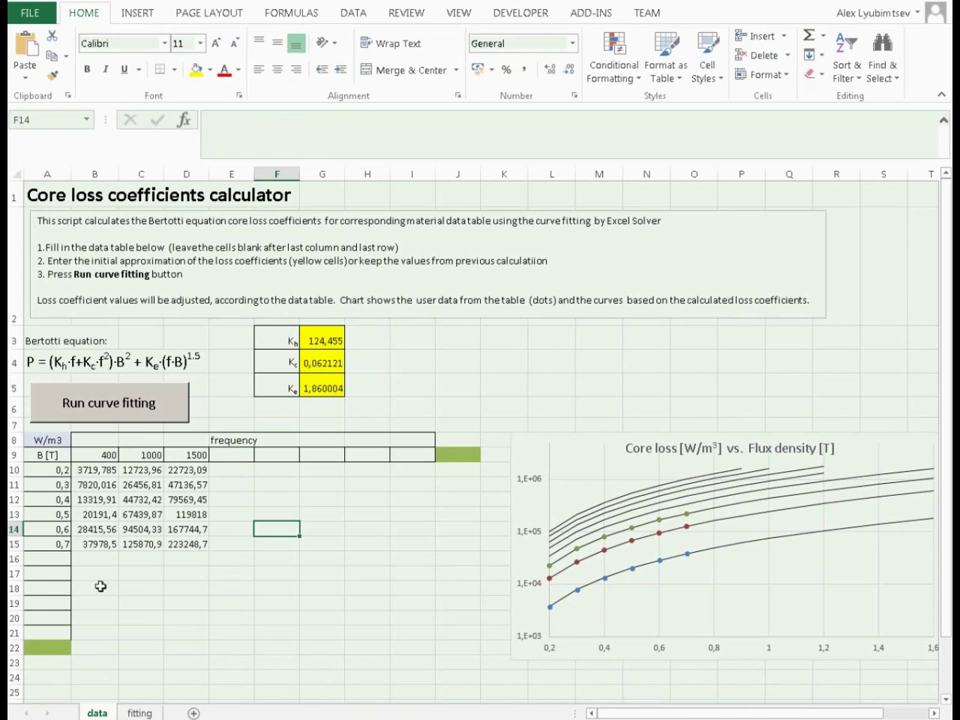
pyautogui.click(139, 412)
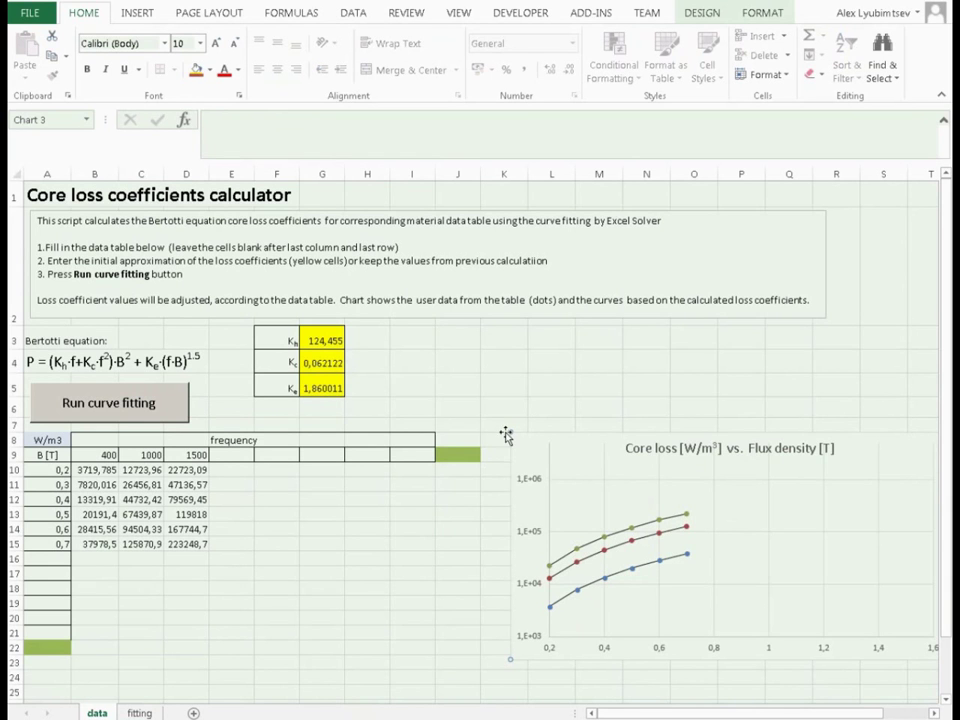
# - Check the refitted Kh value of 124,455 in G3
pyautogui.click(319, 343)
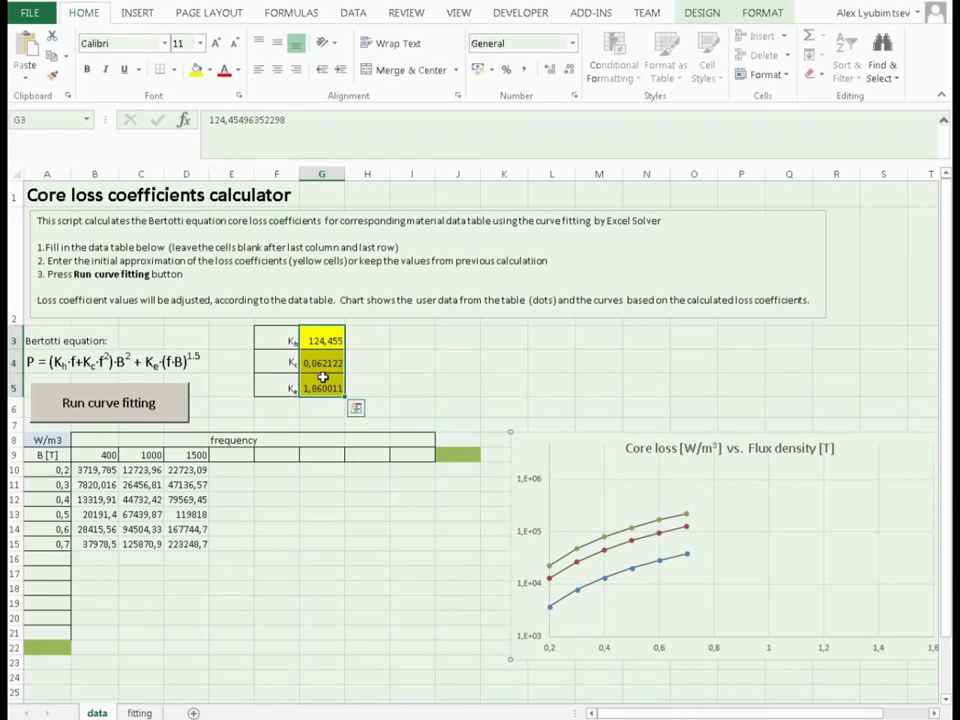